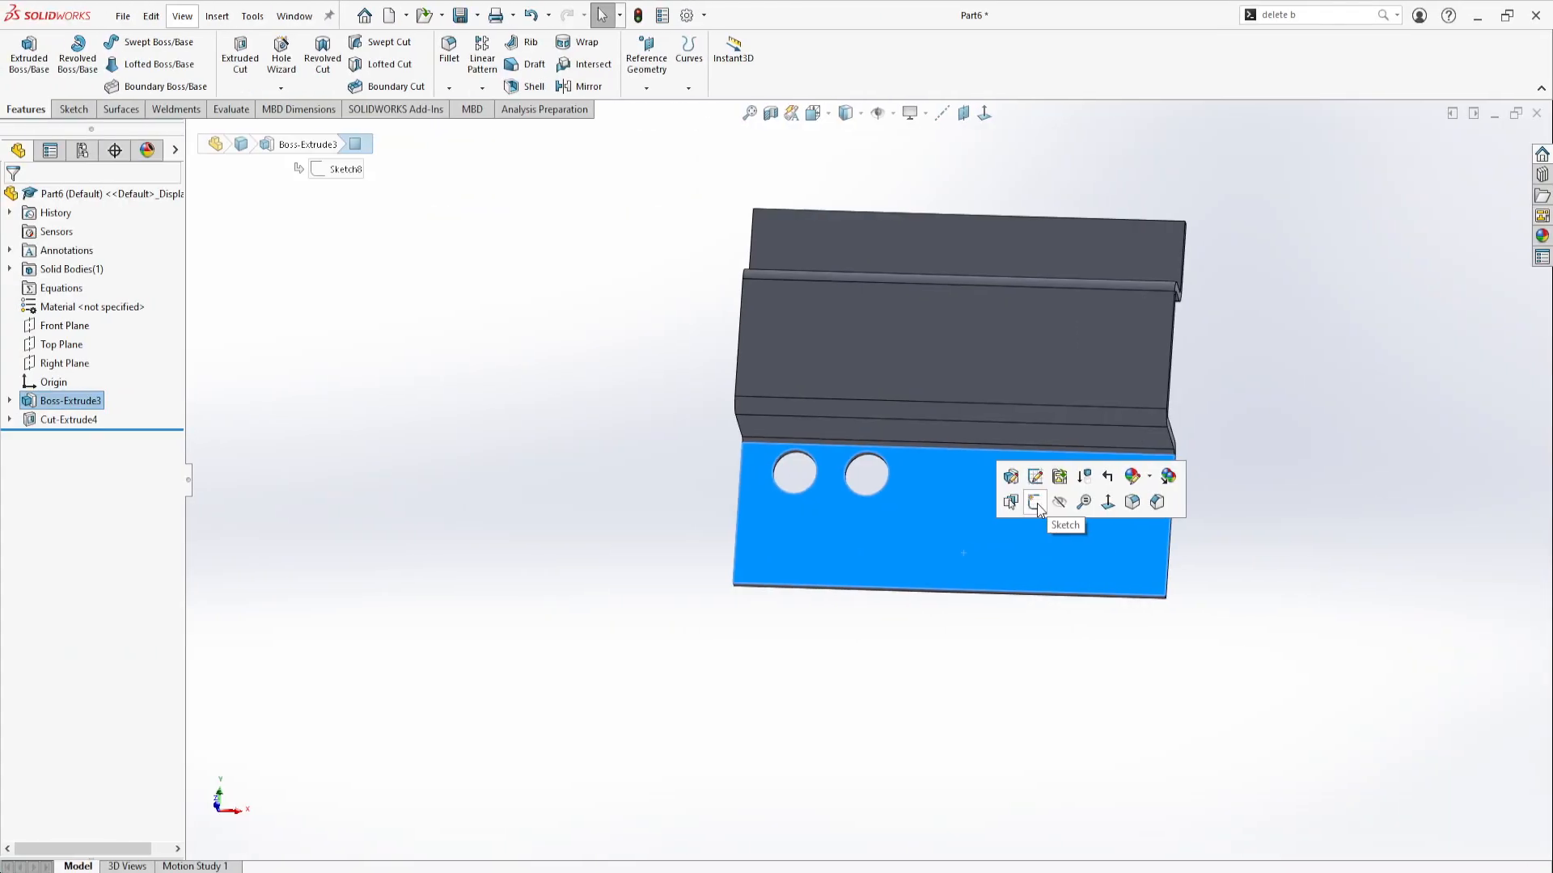
- Start a sketch on the lower flange face and draw a circle about 0.55 in in diameter beside the two large holes
left_click(1051, 473)
left_click(984, 114)
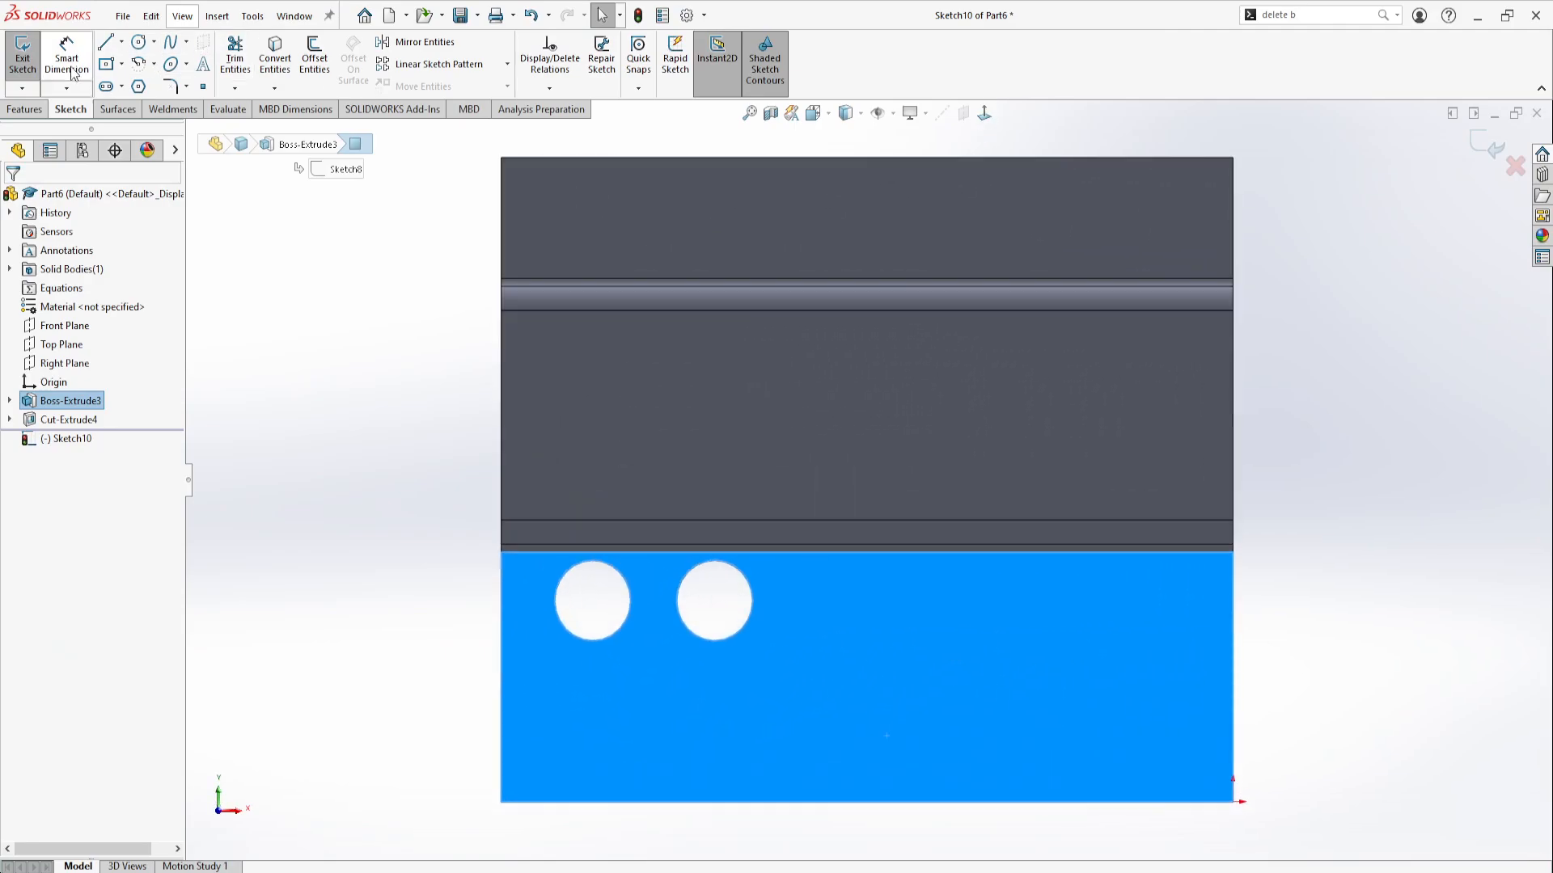
left_click(147, 43)
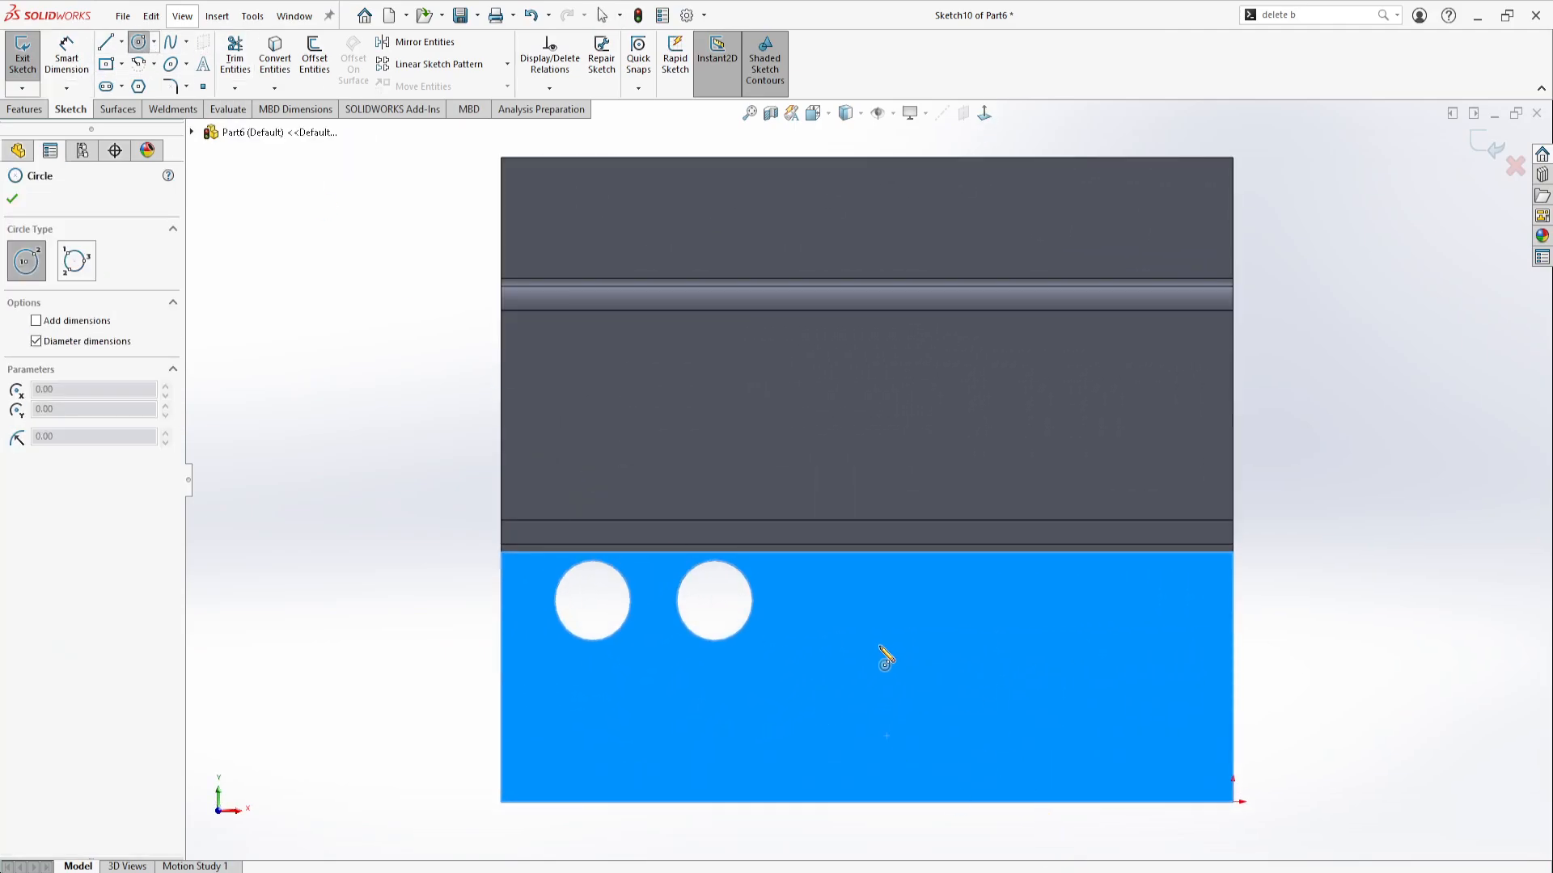
left_click_drag(876, 639, 893, 640)
- Dimension the new circle's diameter as 0.375 in
key("d")
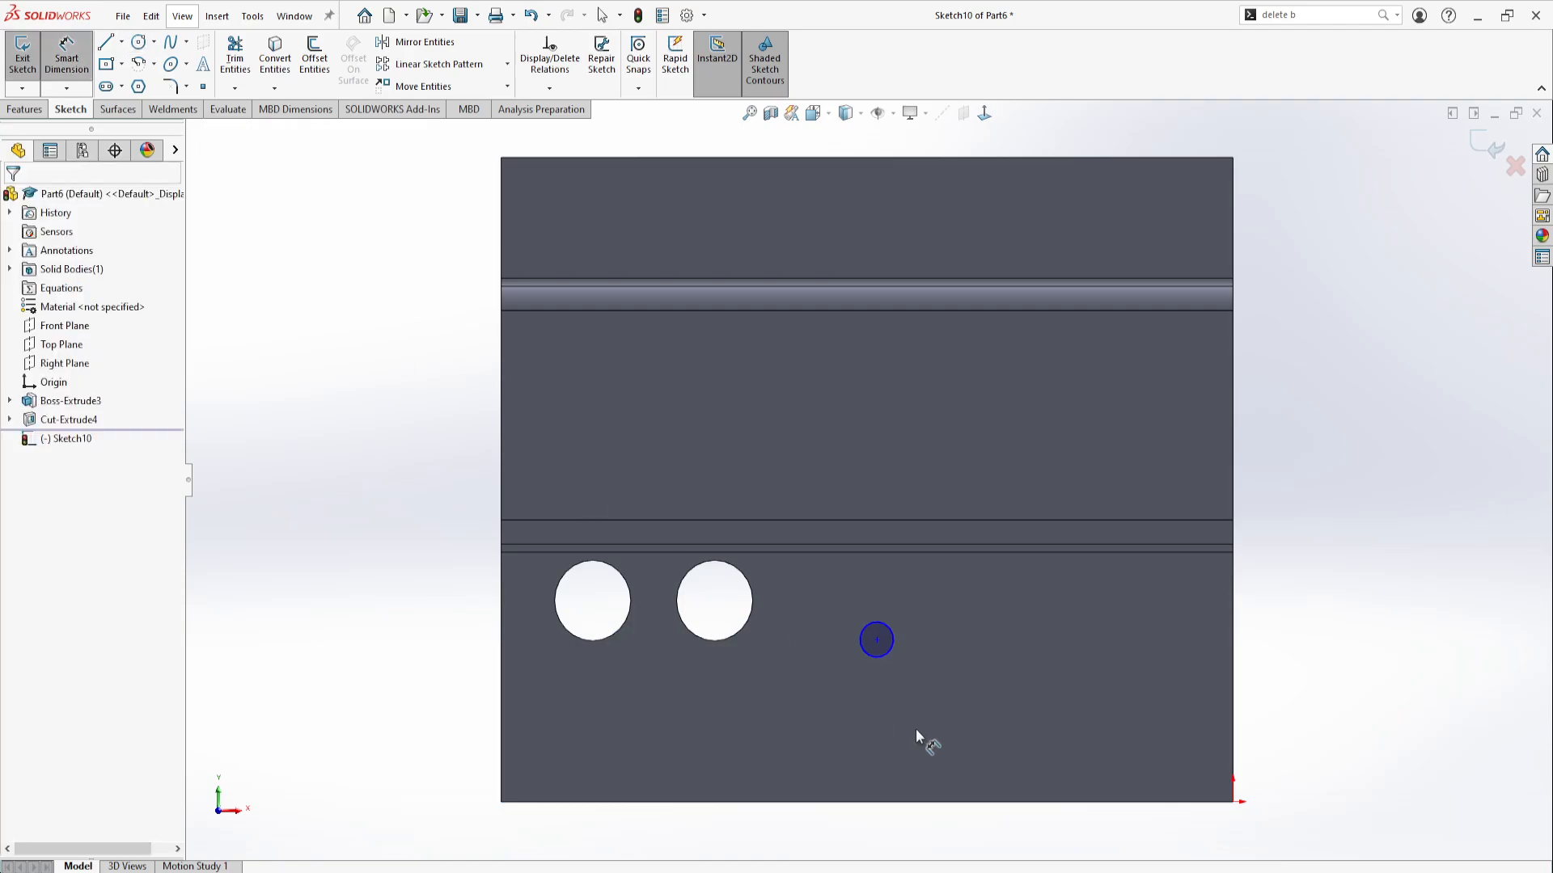
left_click(886, 656)
left_click(814, 691)
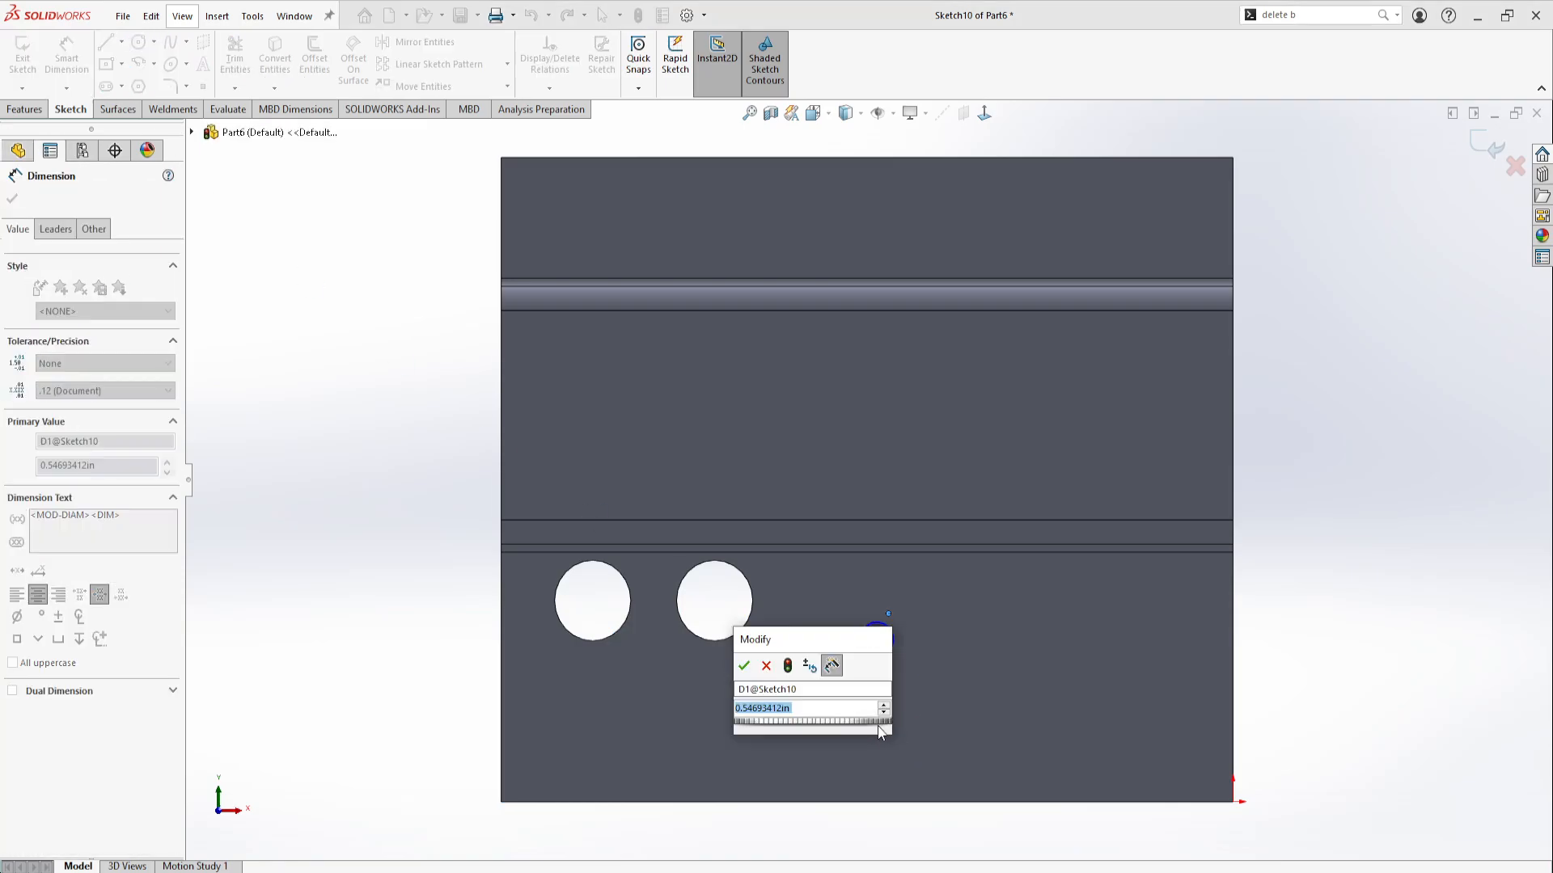
type(".375")
key("Return")
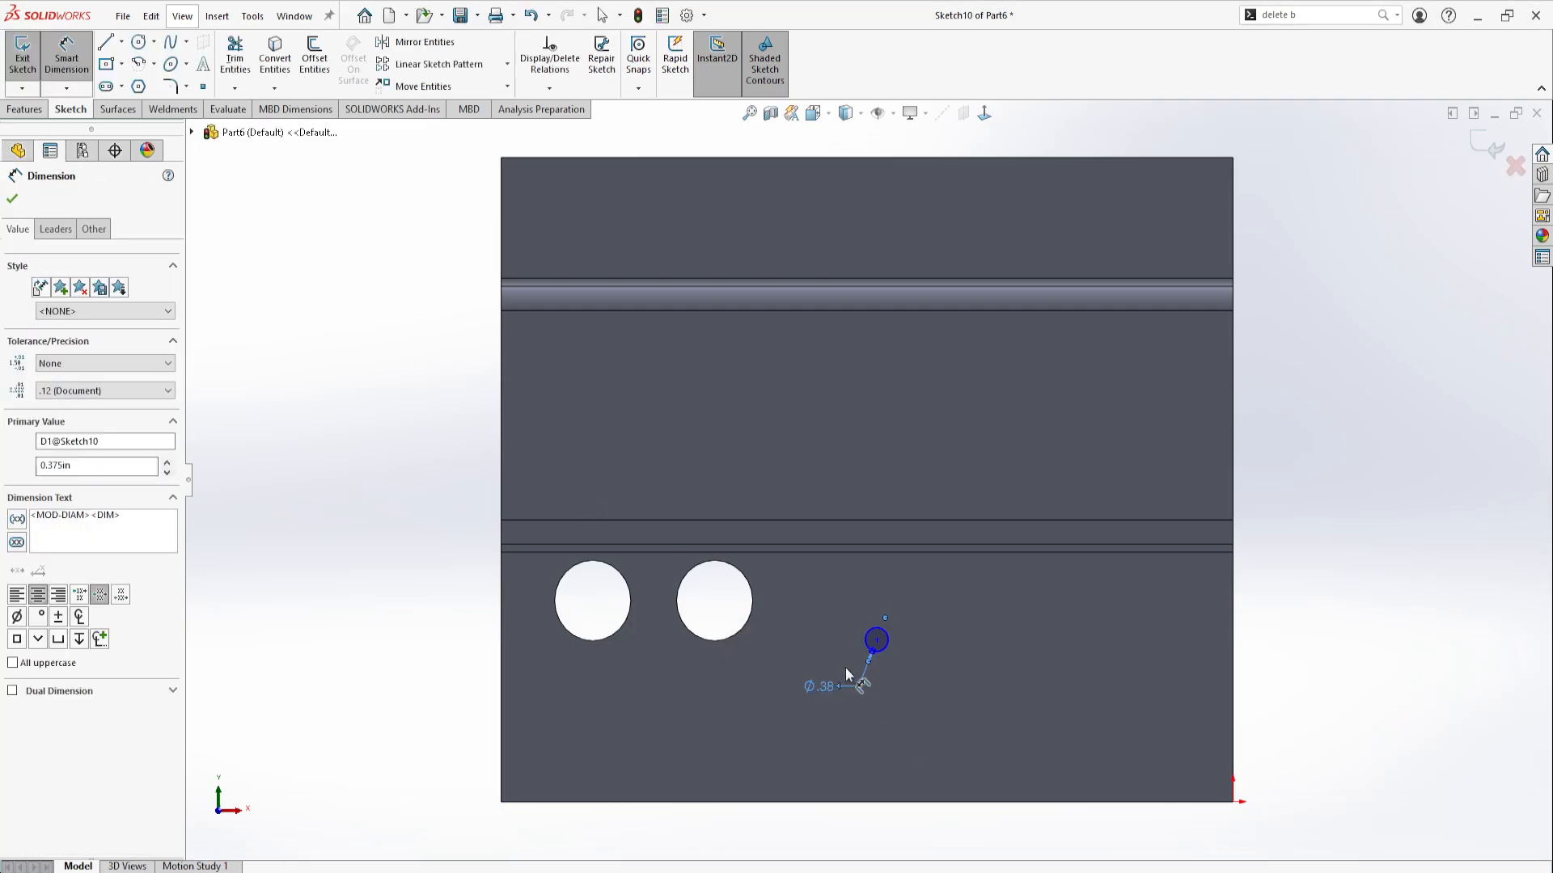
- Re-enter the small circle's diameter as the fraction 3/8 in
double_click(831, 689)
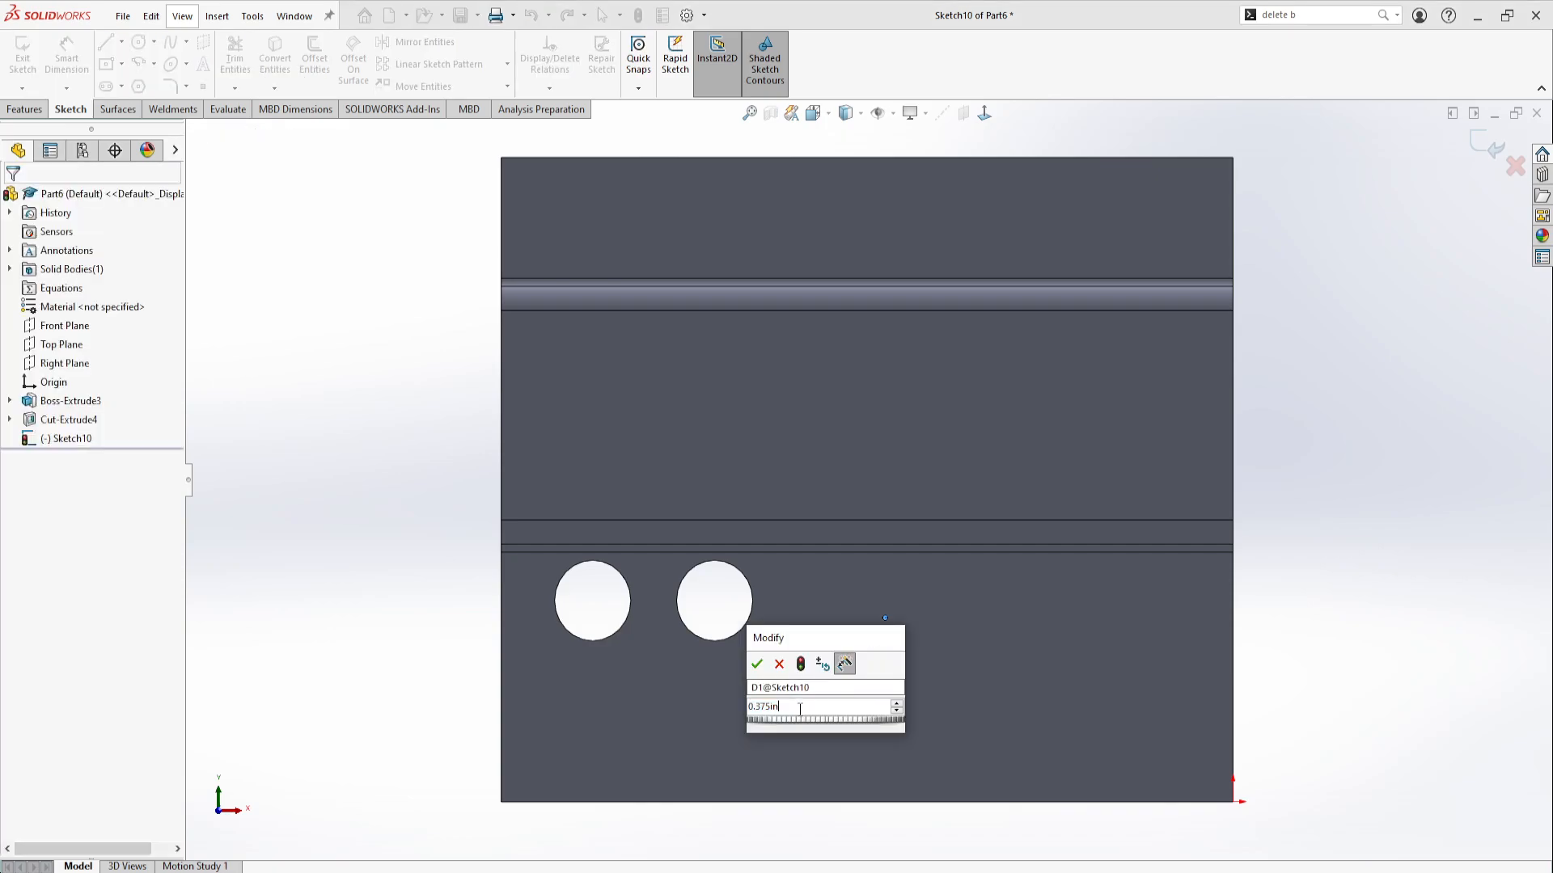
type("3/8")
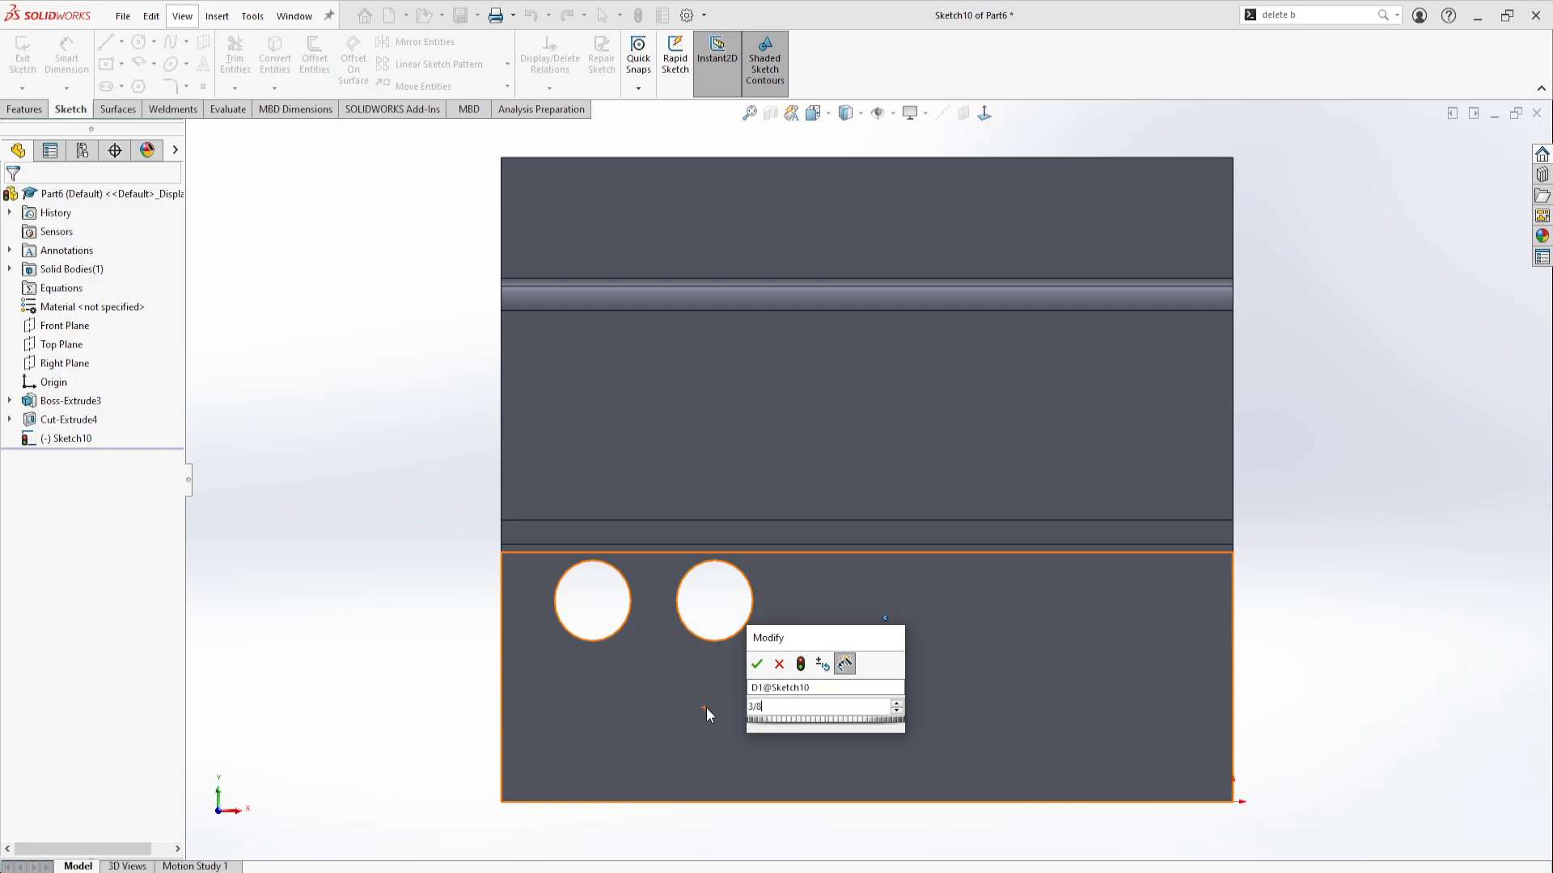
key("Return")
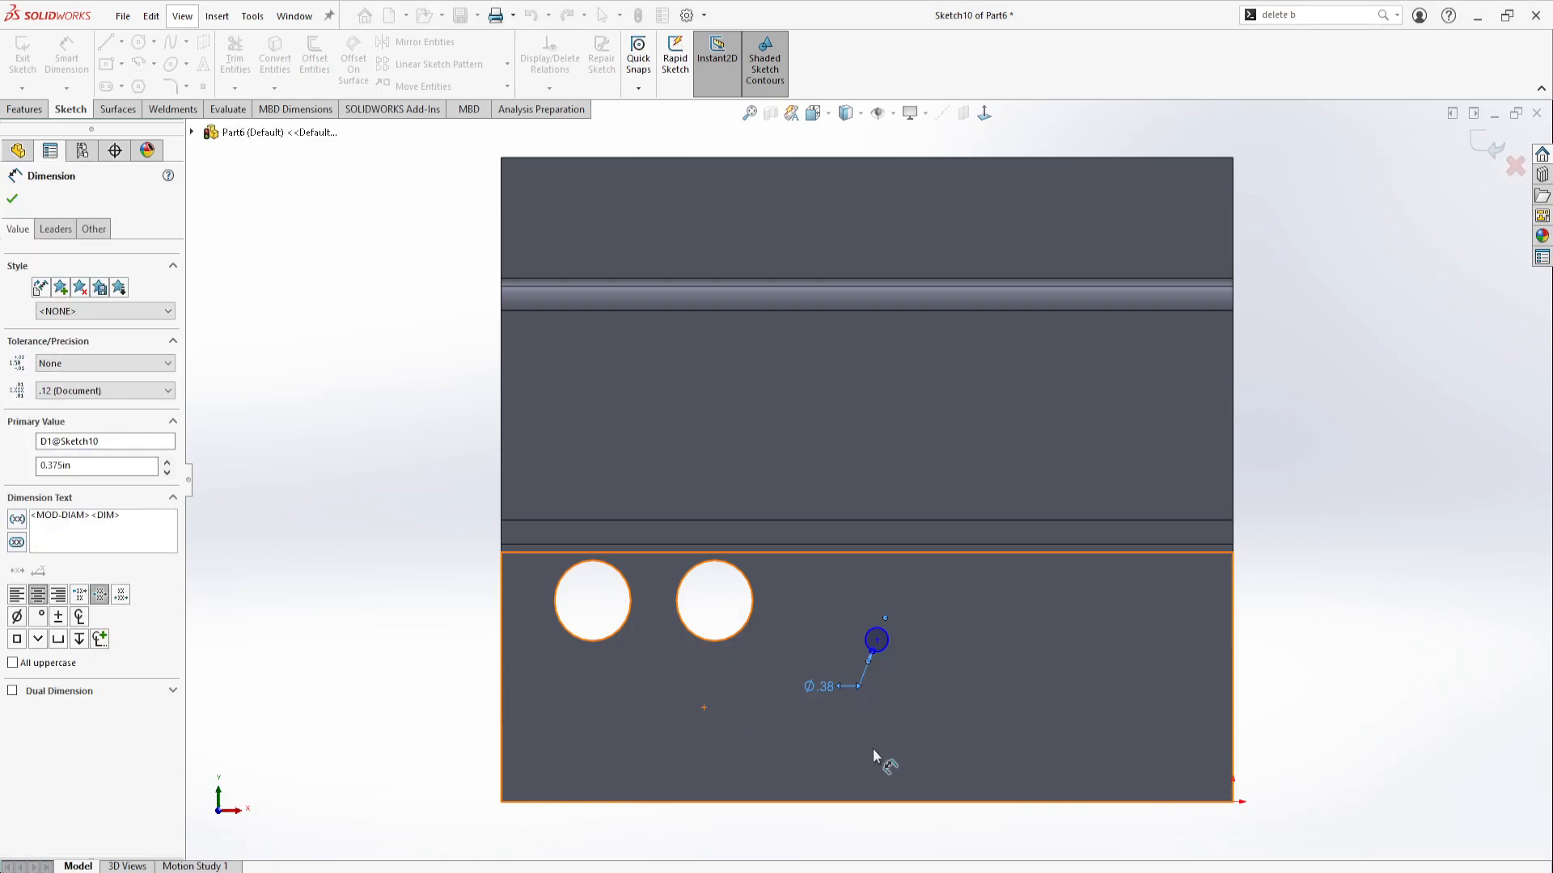
- Dimension the circle's center 5.5 in horizontally from the flange's side edge nearest the large holes
left_click(67, 74)
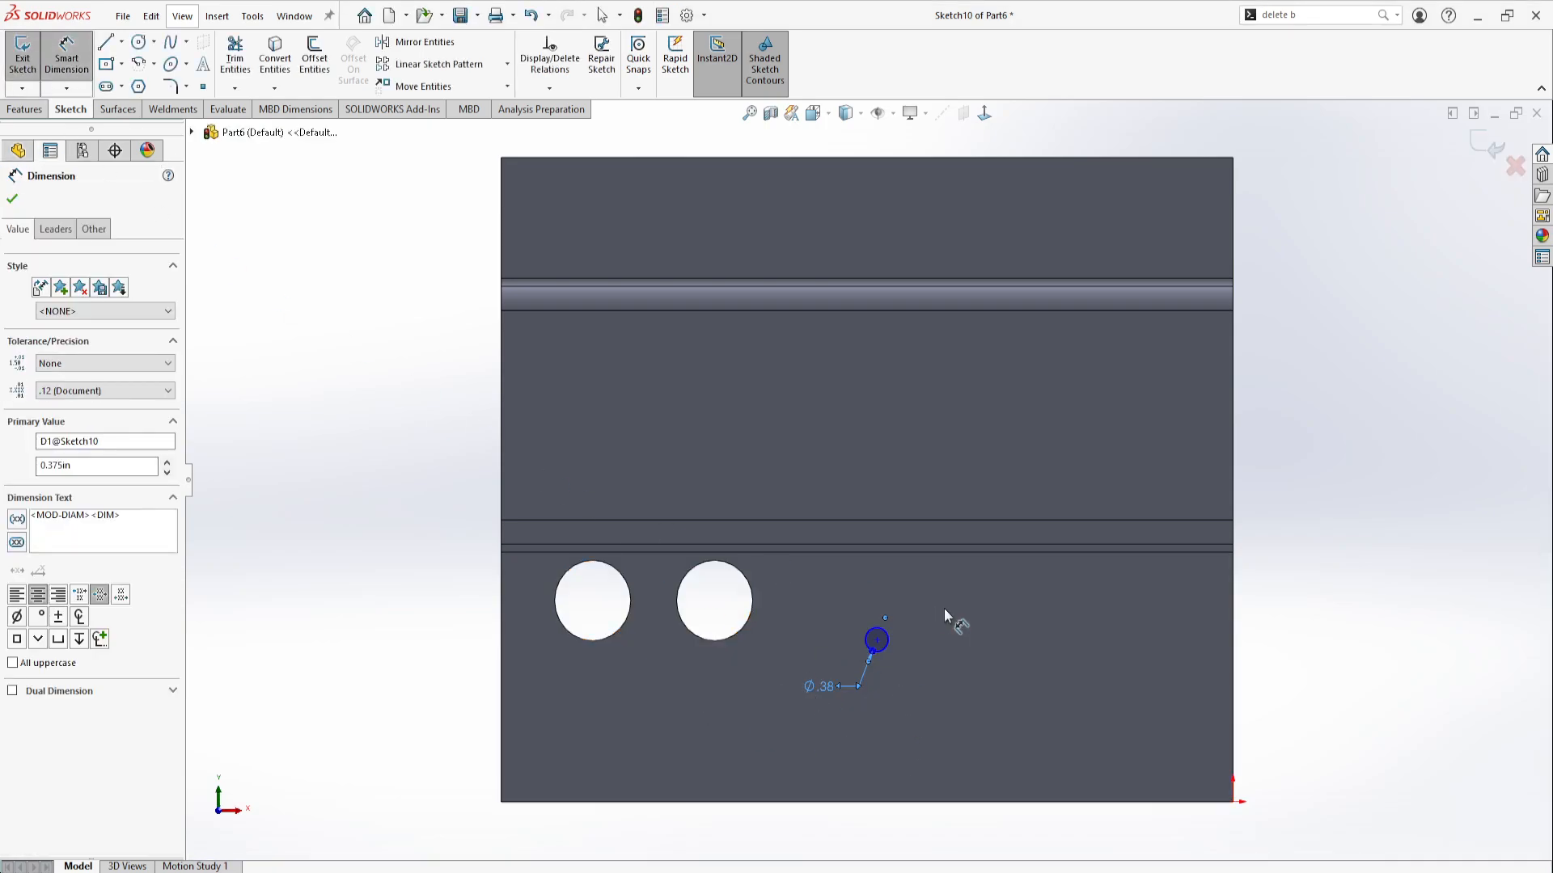
left_click(877, 640)
left_click(503, 653)
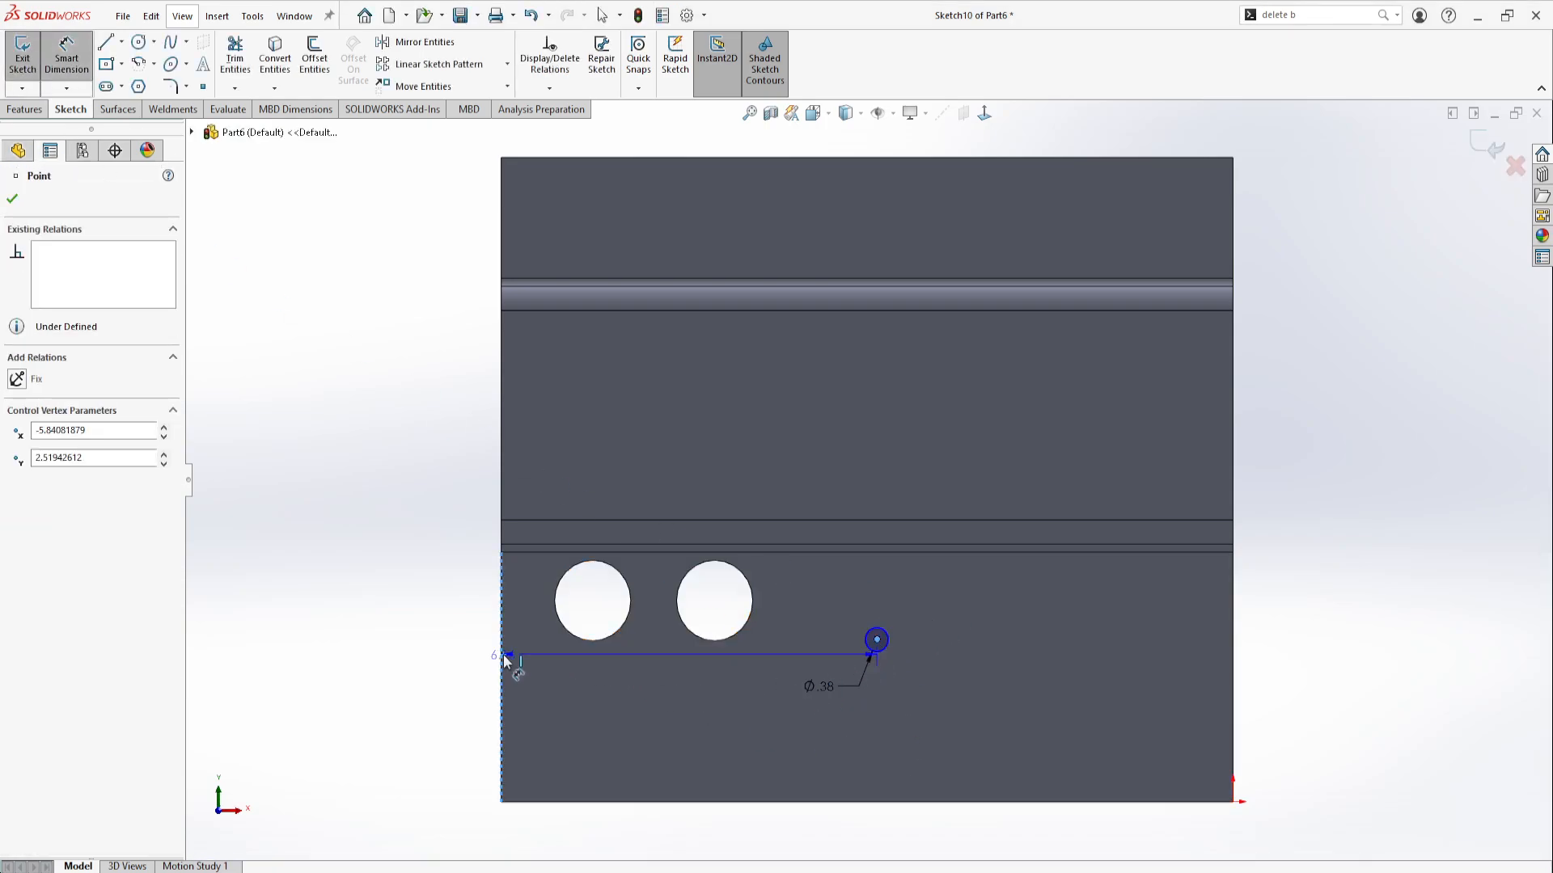
key("z")
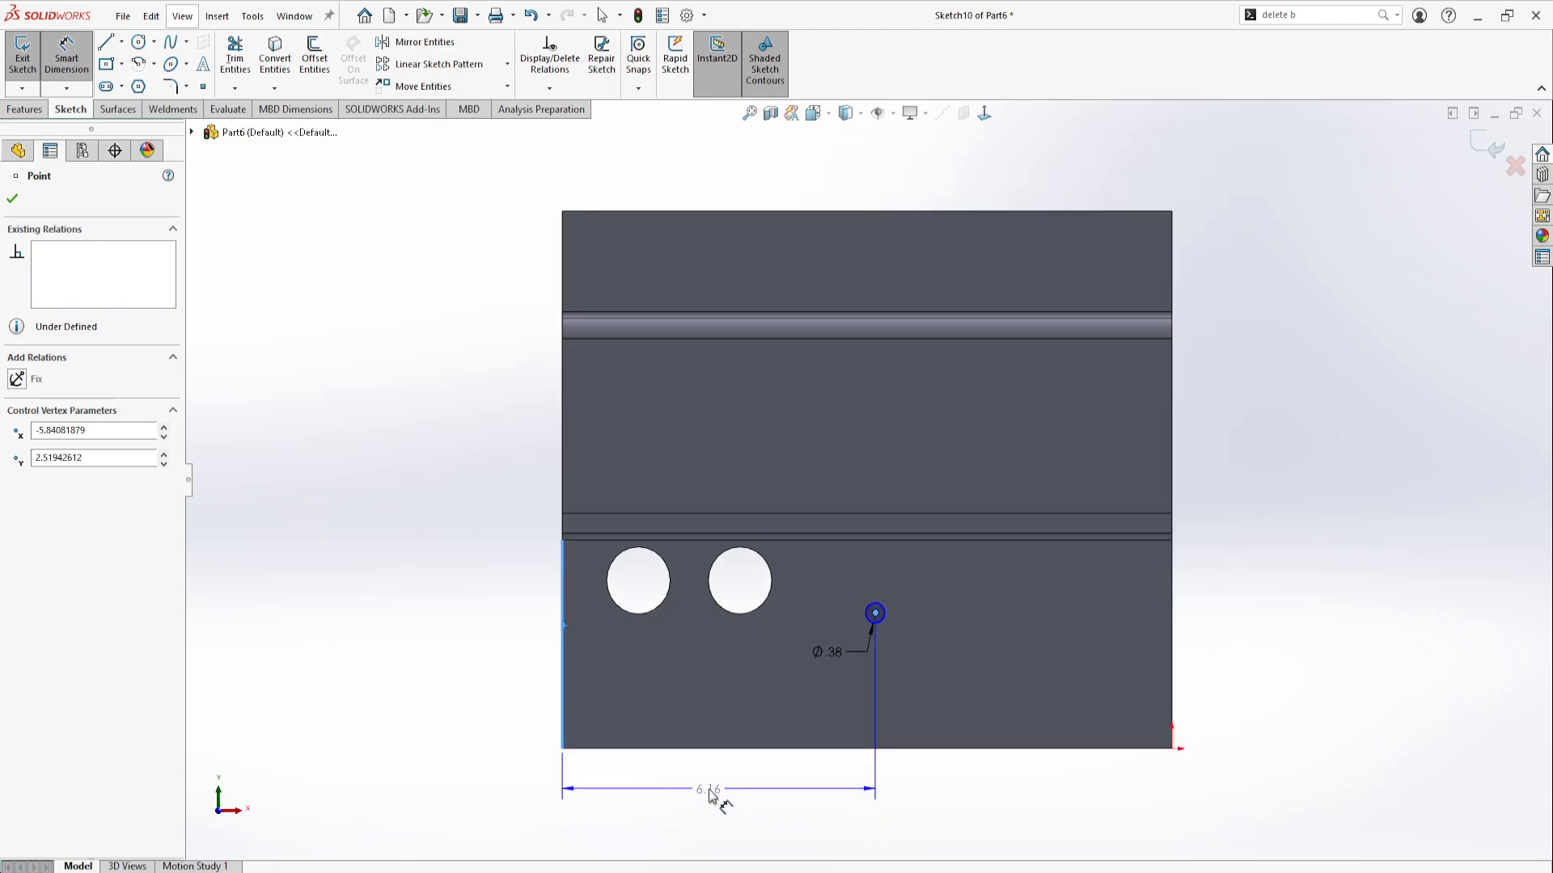
left_click(716, 803)
type("5.5")
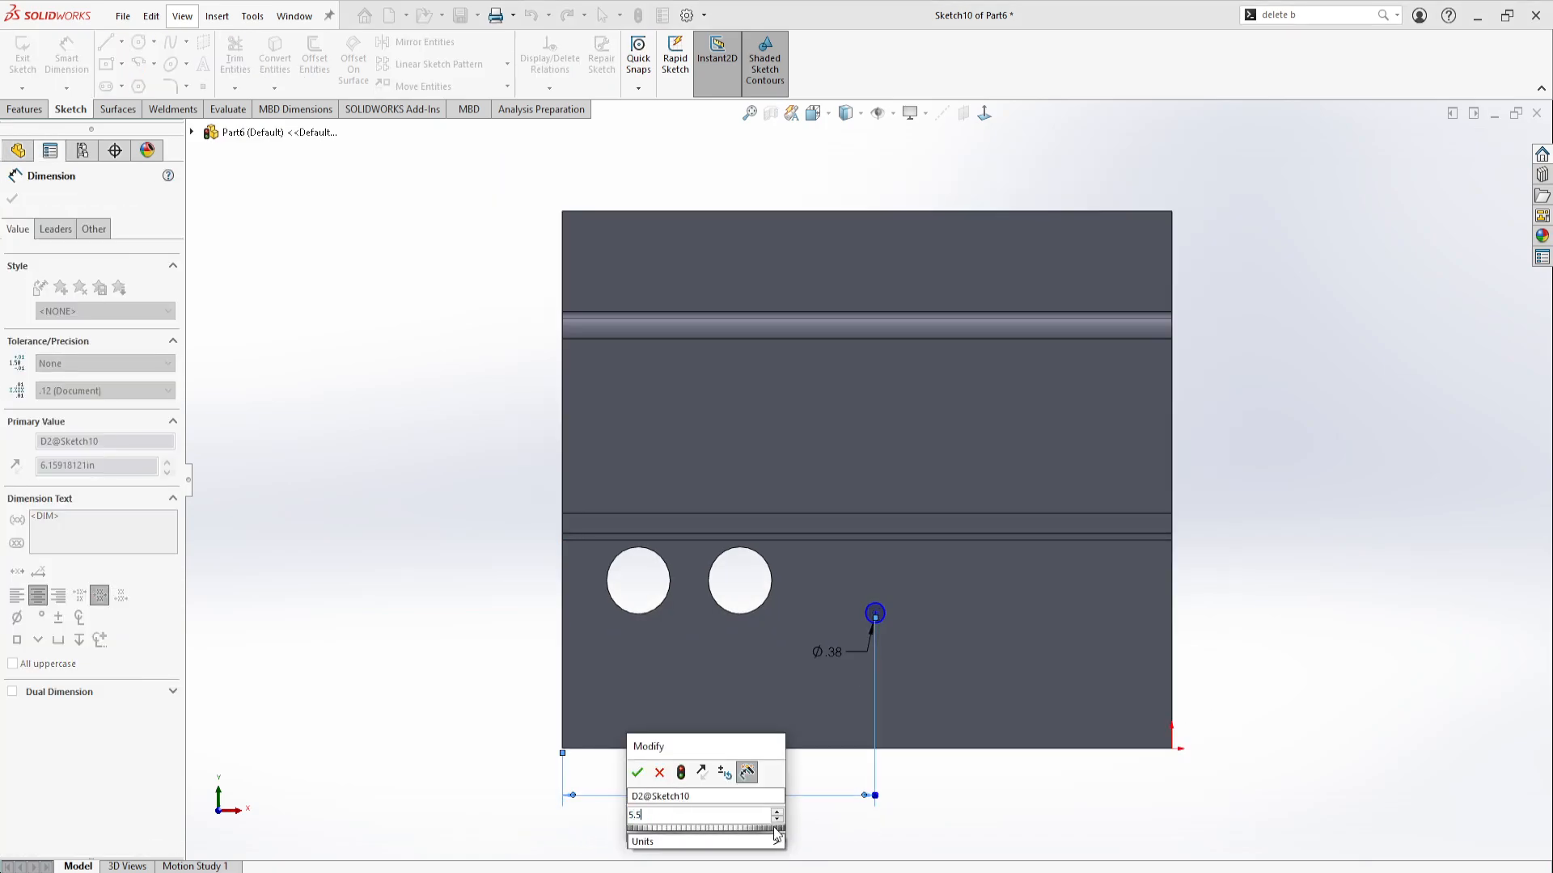
key("Return")
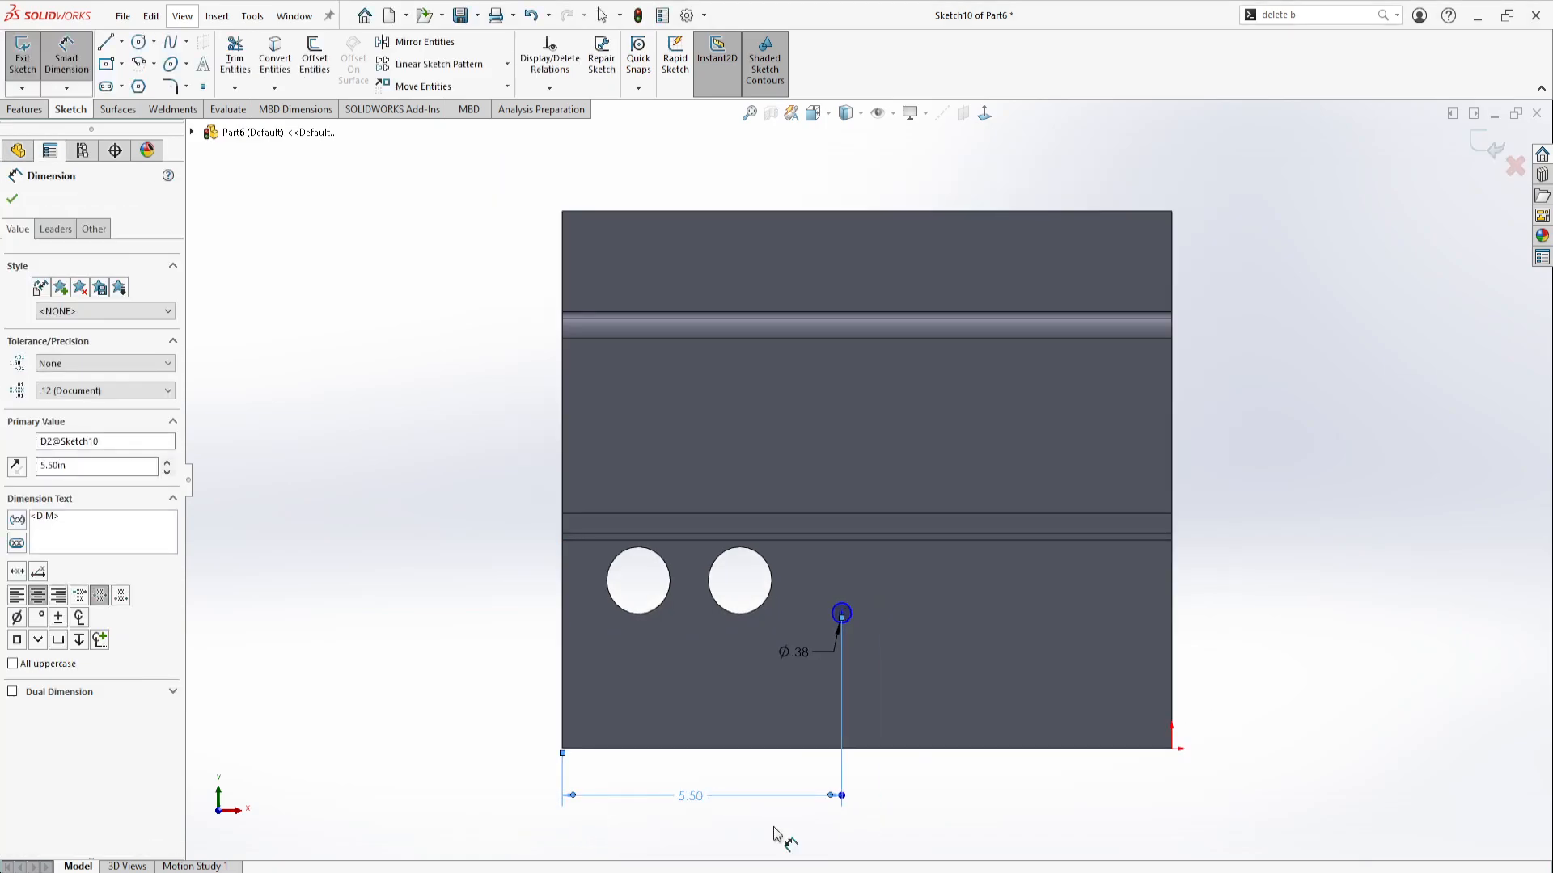
- Dimension the circle's center 1.25 in vertically below the upper bend line above the large holes
left_click(841, 614)
left_click(846, 513)
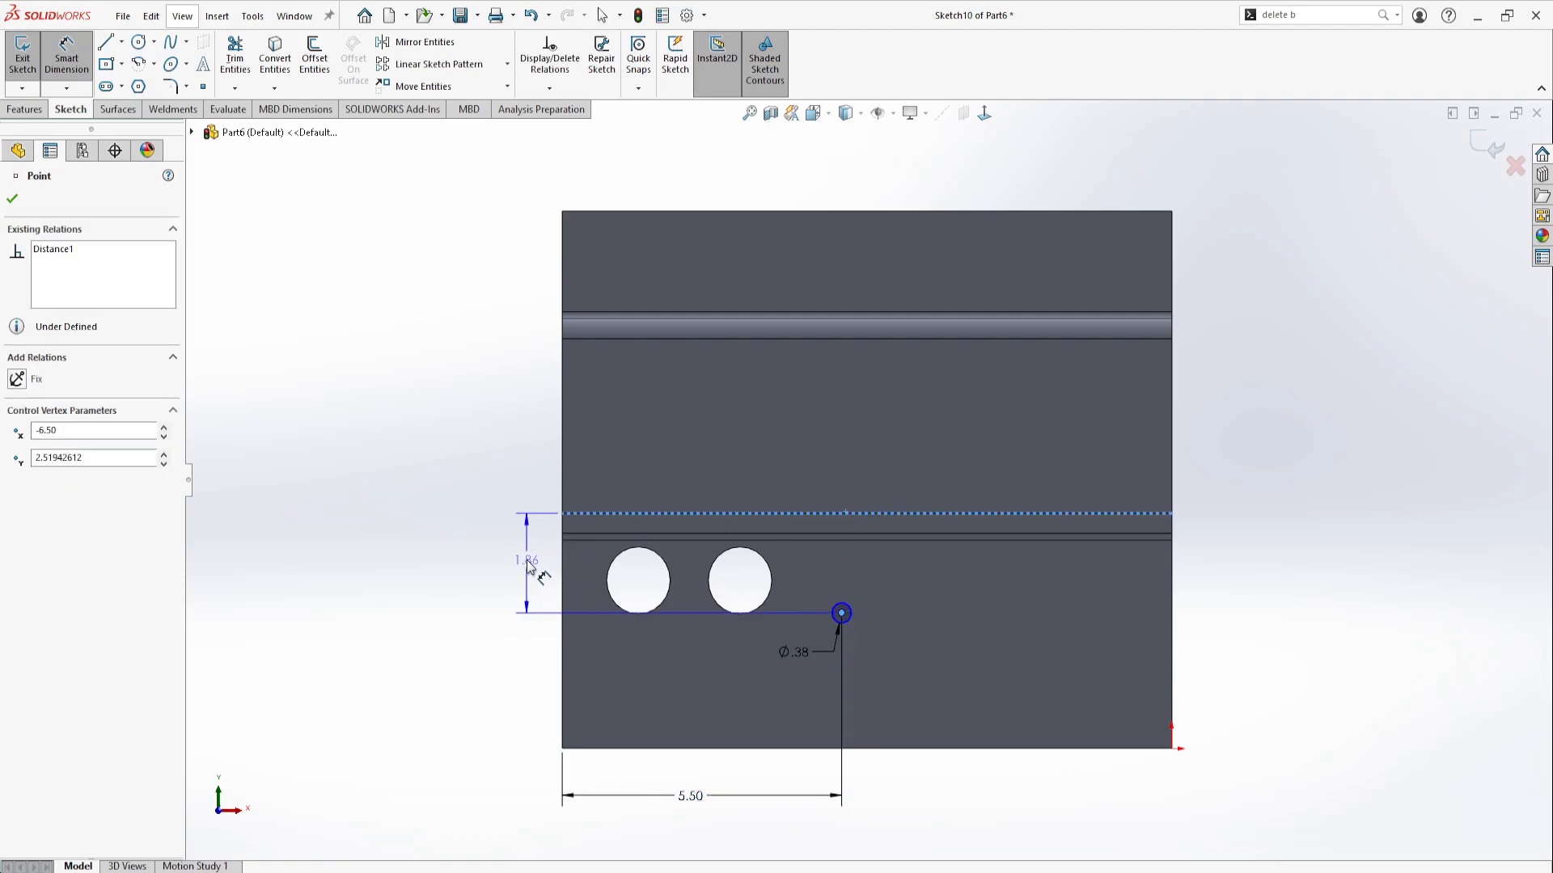
left_click(526, 558)
type("1.25")
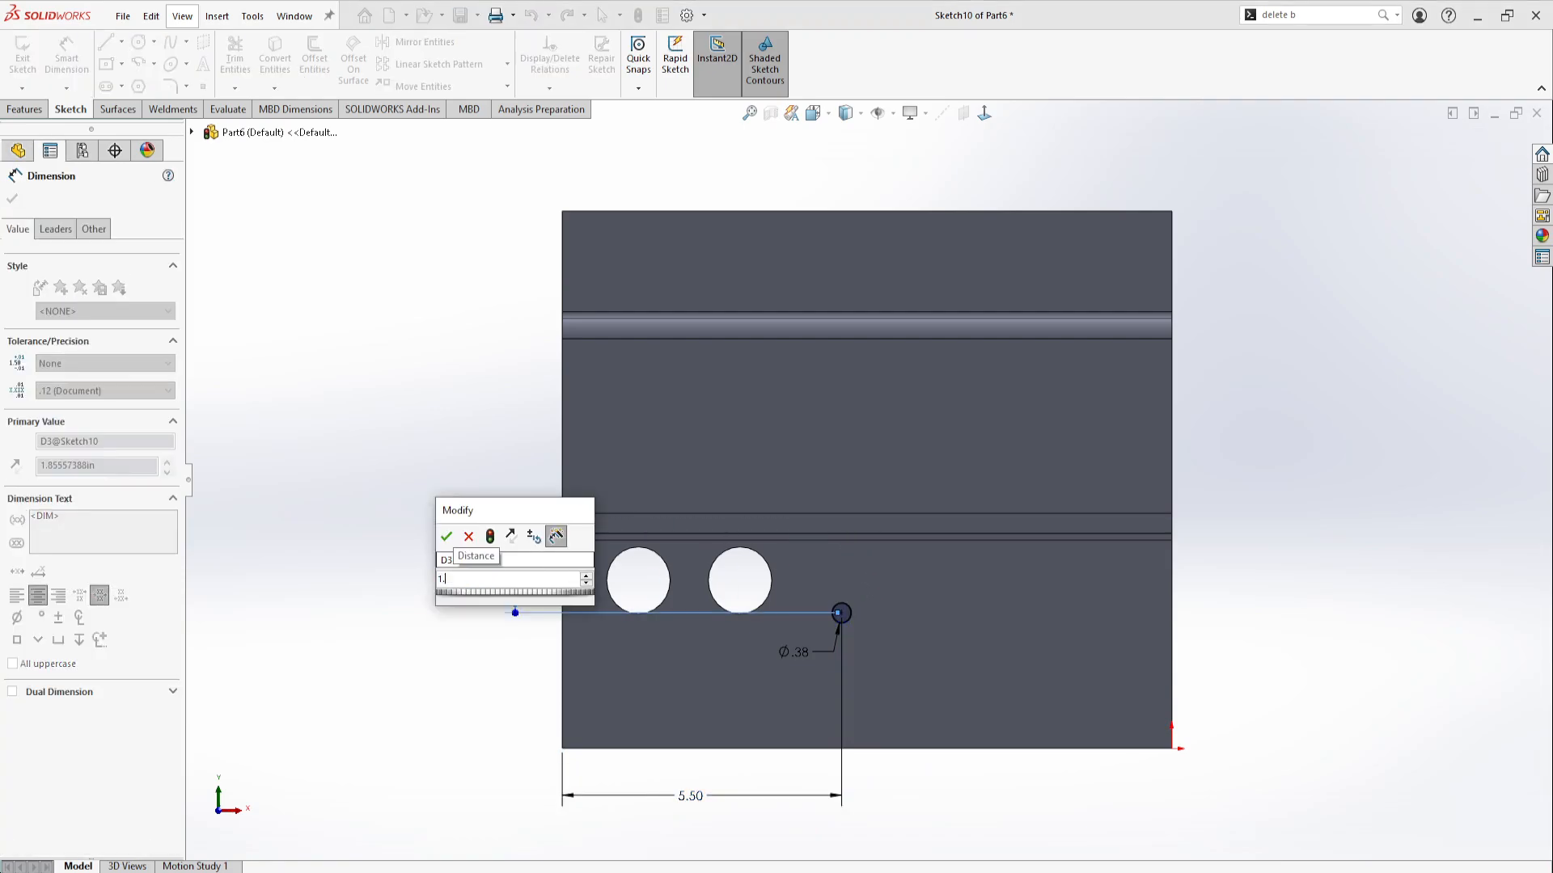
key("Return")
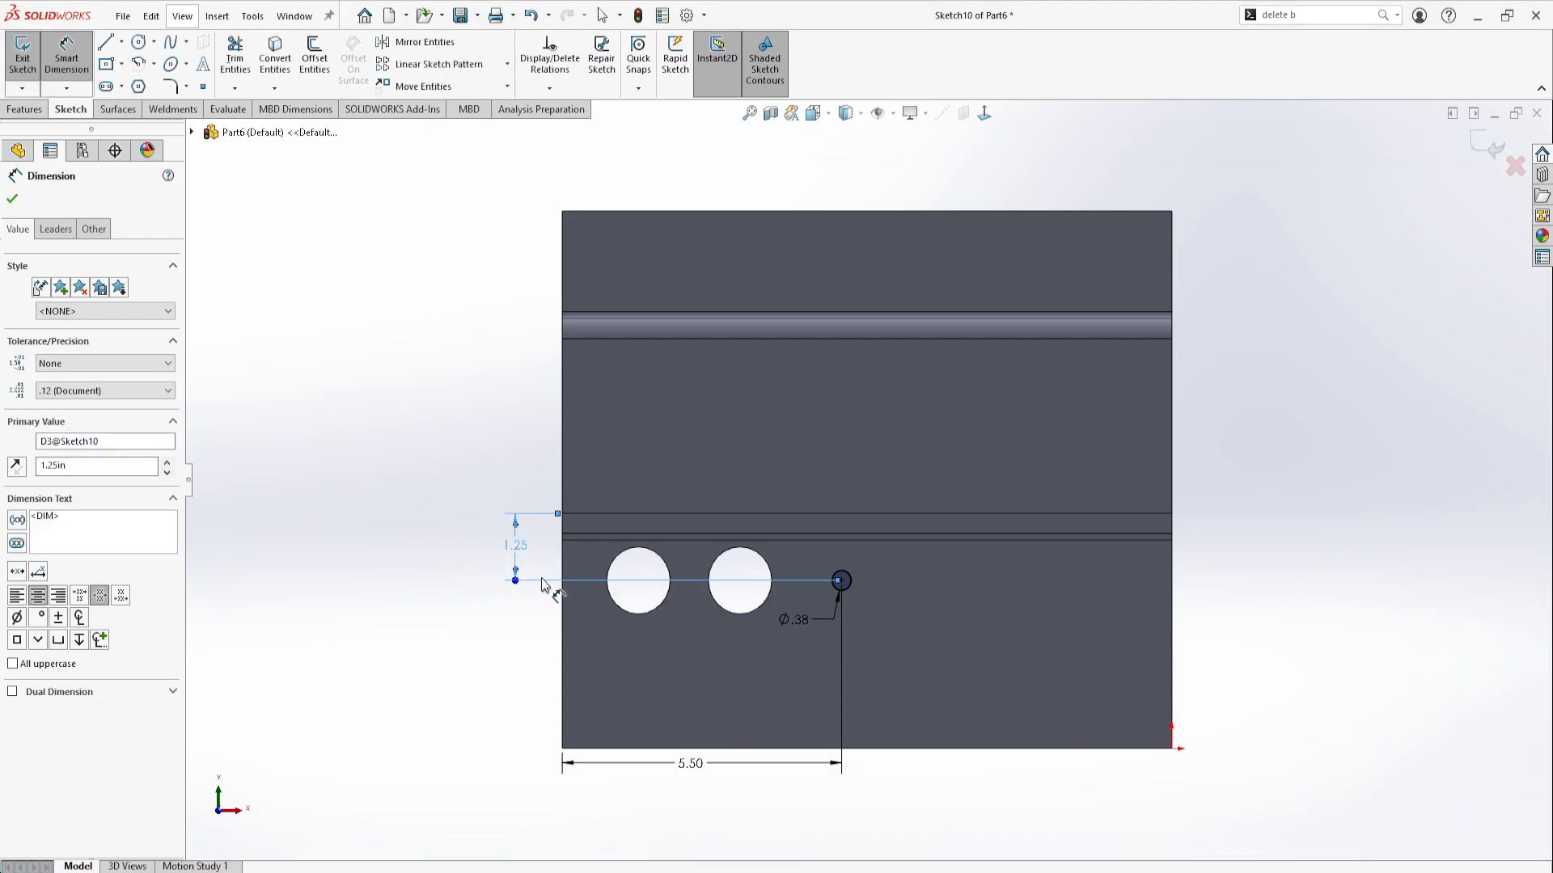
- Cut the small circle through the flange with an Extruded Cut using the Up To Next end condition
left_click(18, 108)
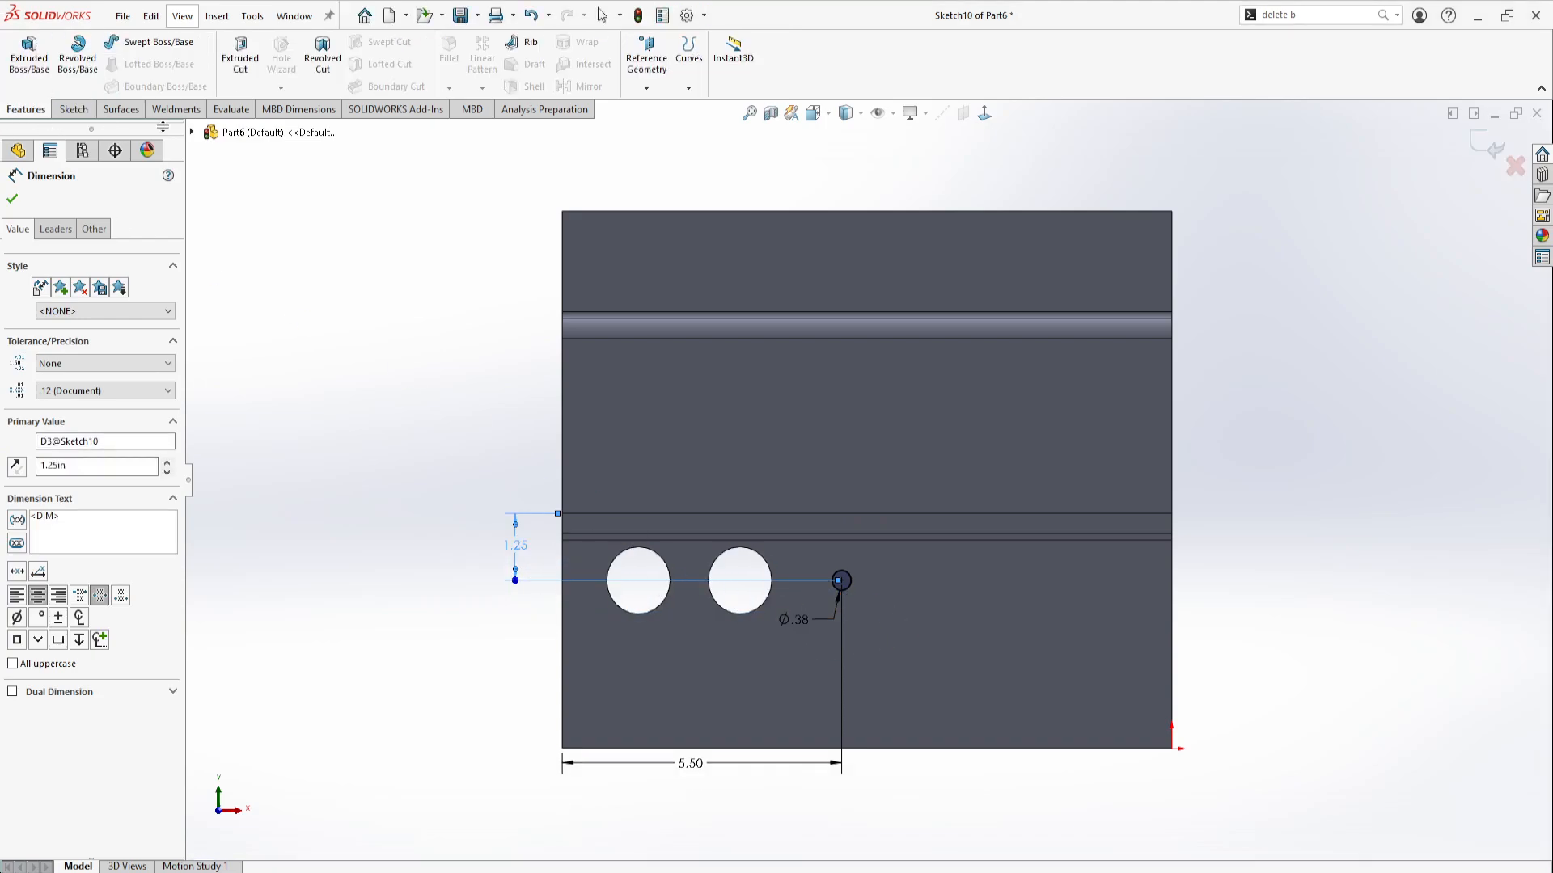
left_click(240, 57)
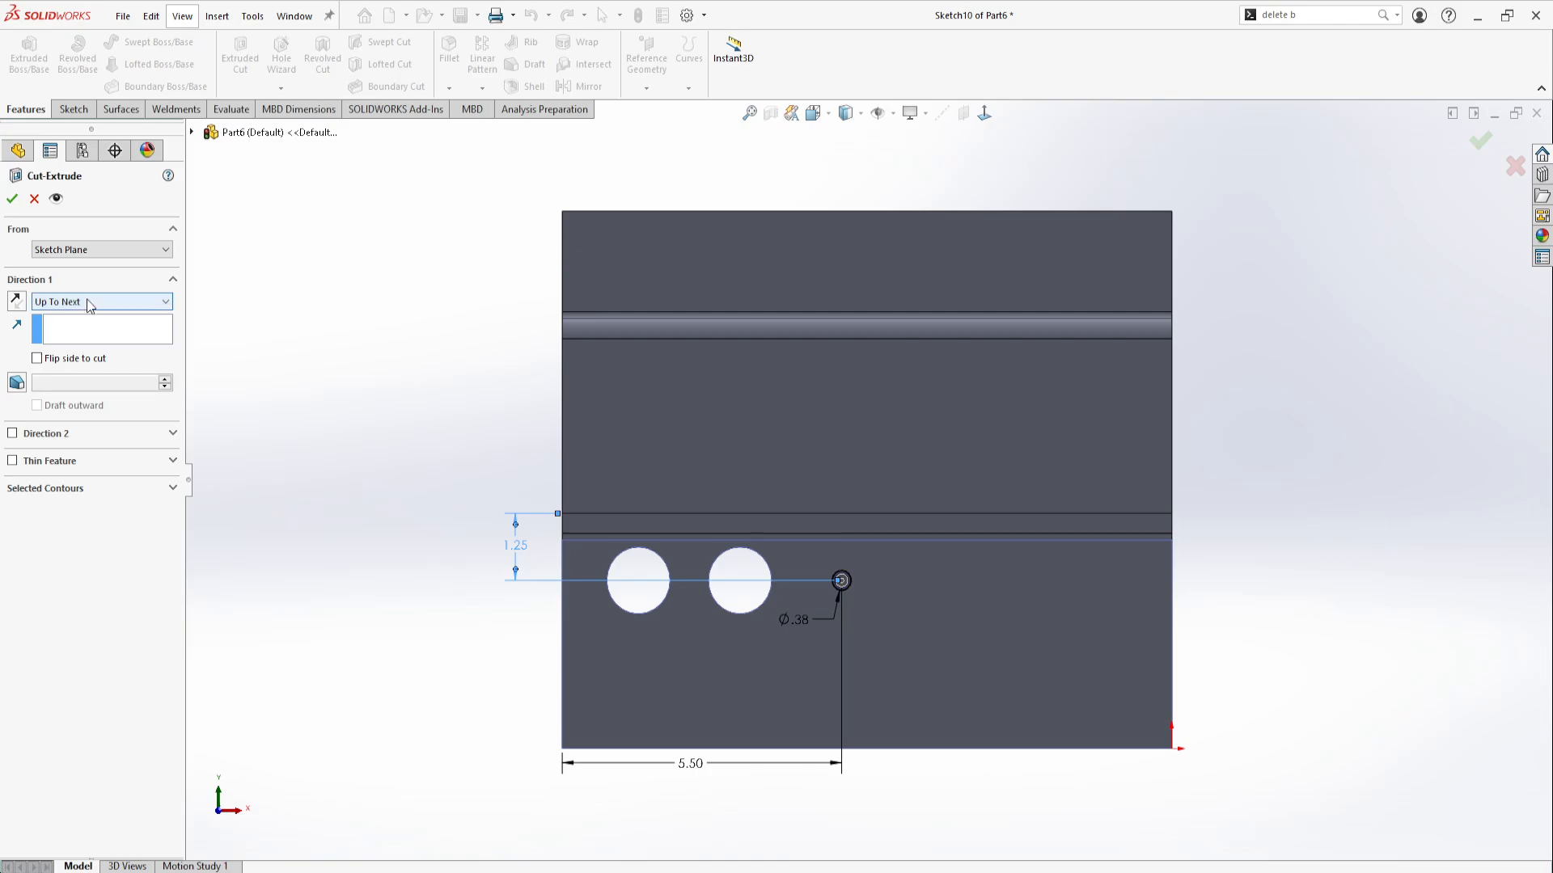
middle_click_drag(413, 565, 496, 346)
left_click(11, 197)
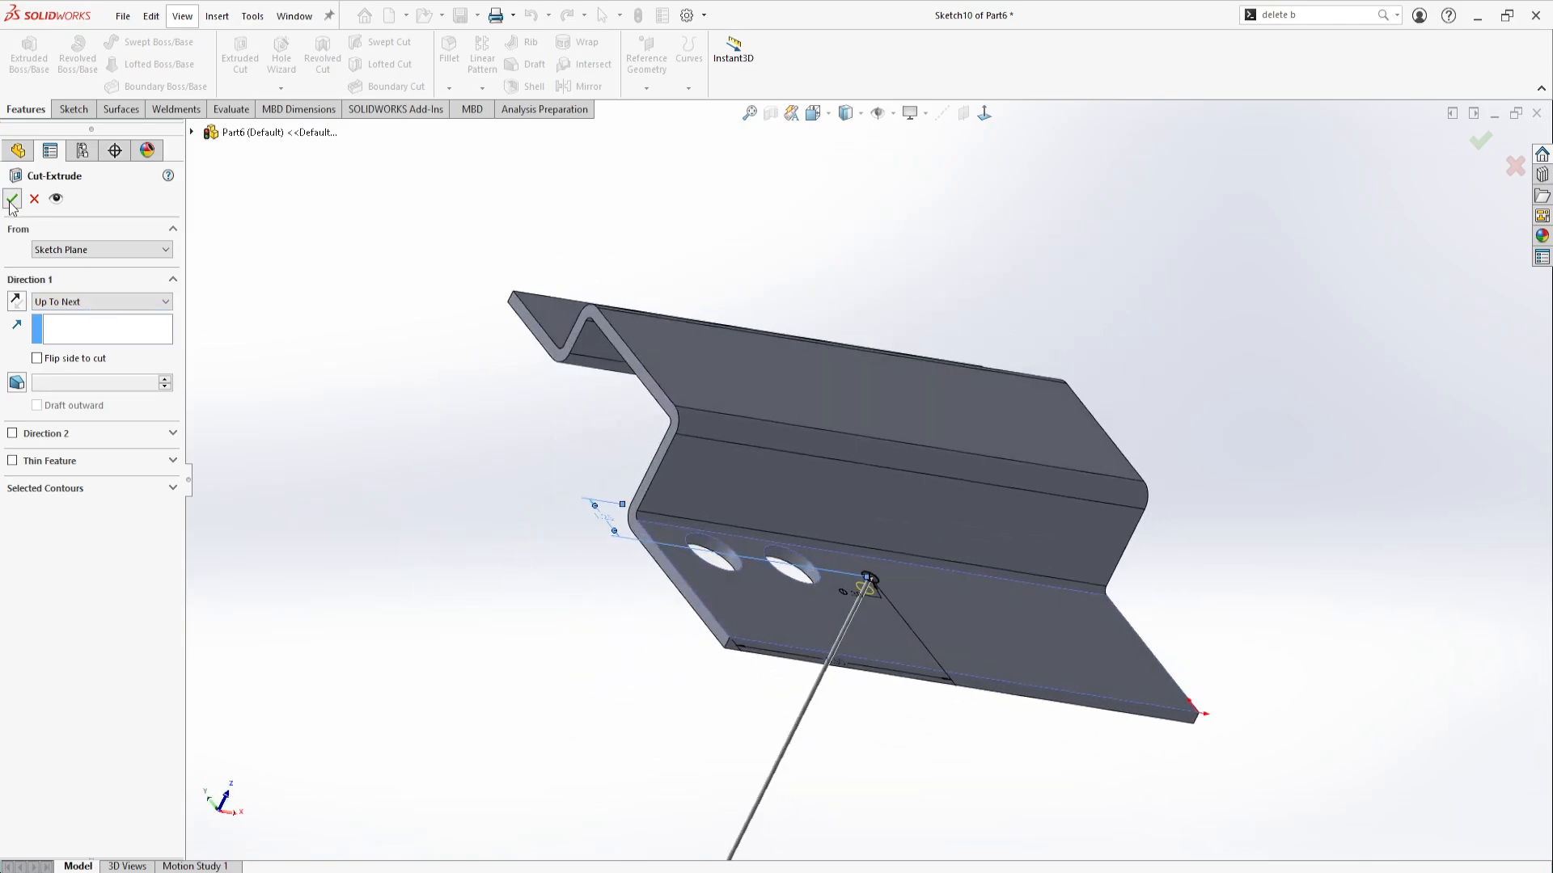
middle_click_drag(1129, 634, 1098, 804)
scroll(866, 658, "down", 5)
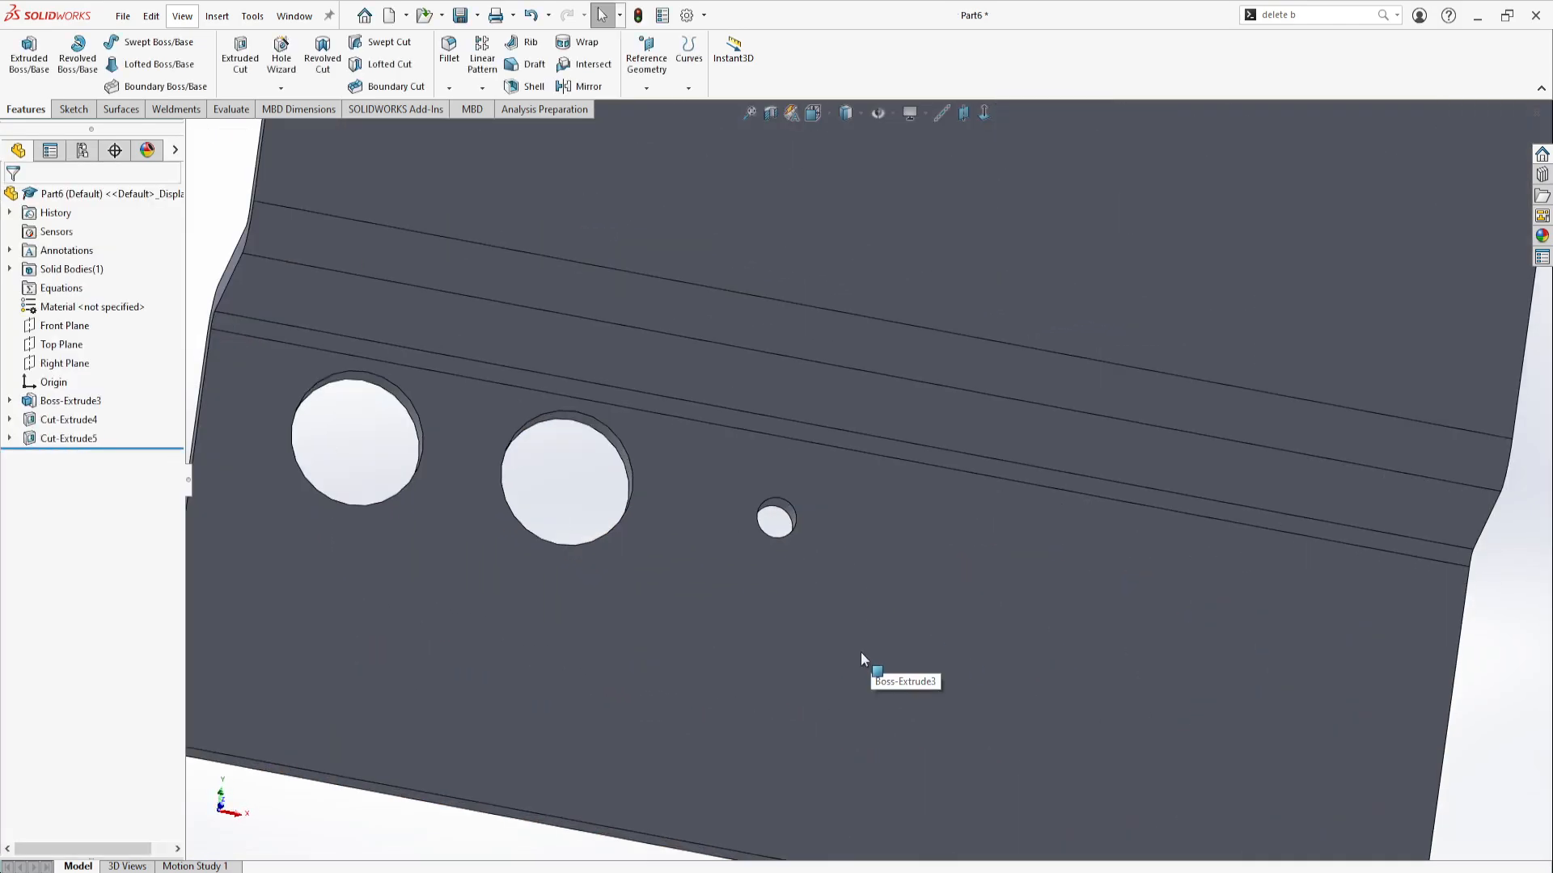
middle_click_drag(866, 659, 811, 717)
scroll(808, 711, "up", 3)
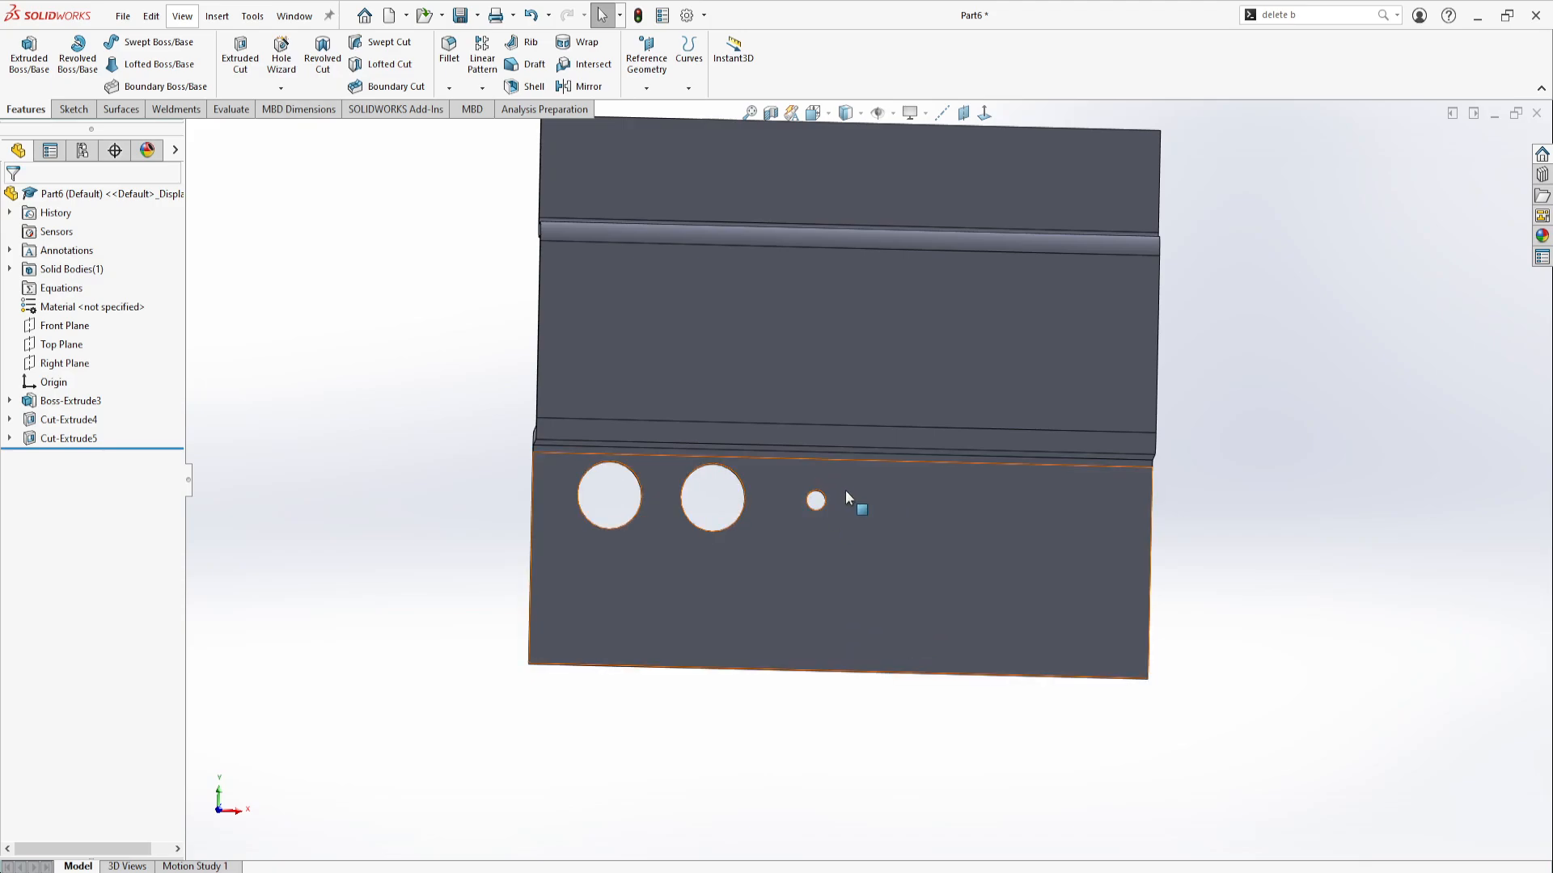
left_click(81, 439)
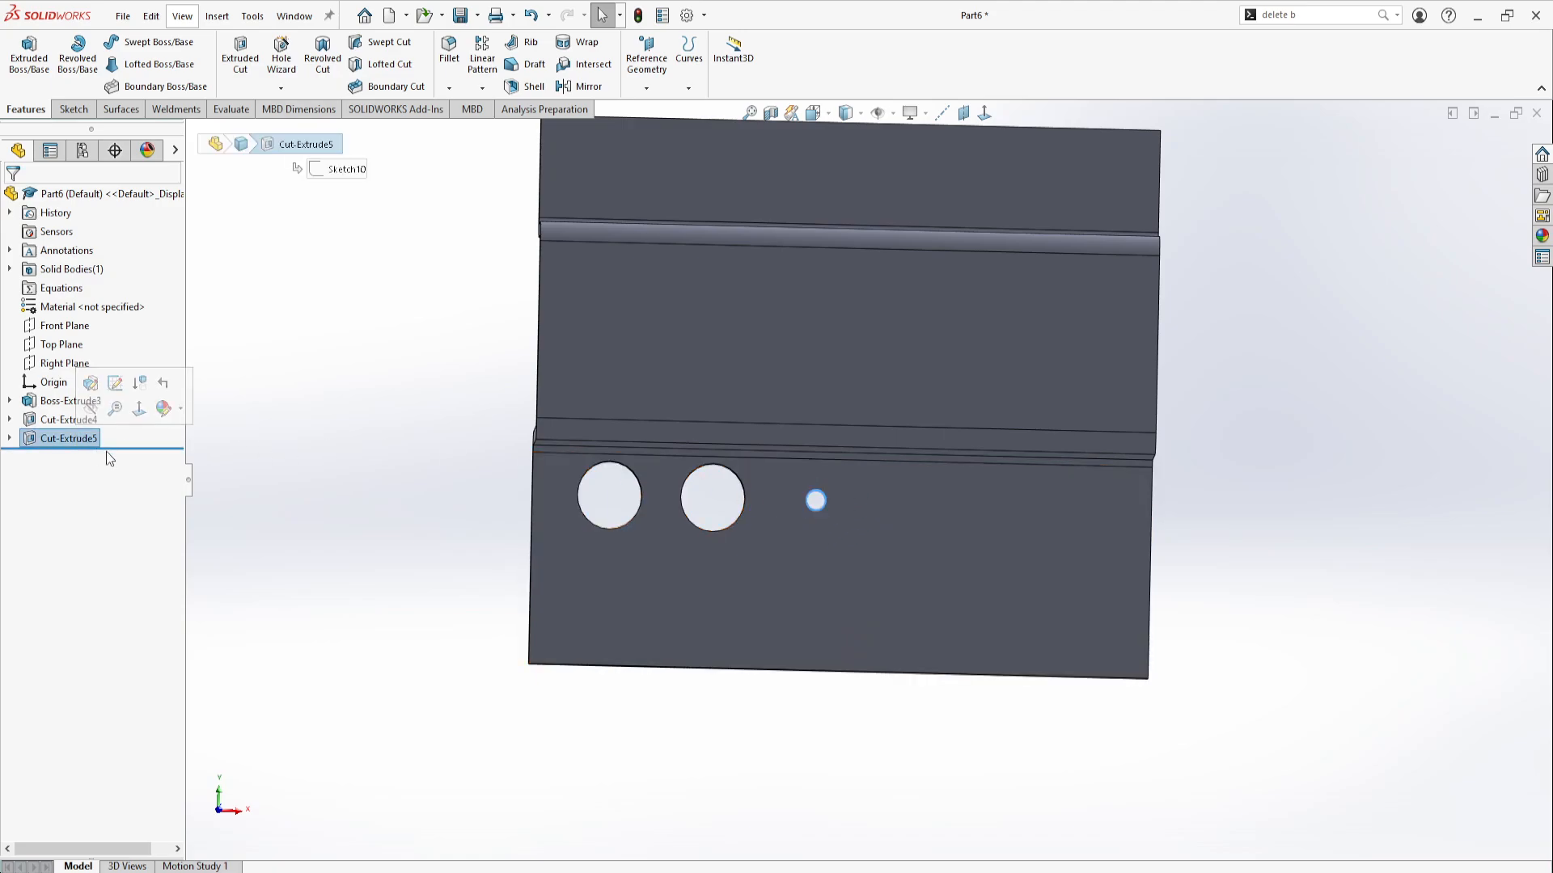
left_click(288, 465)
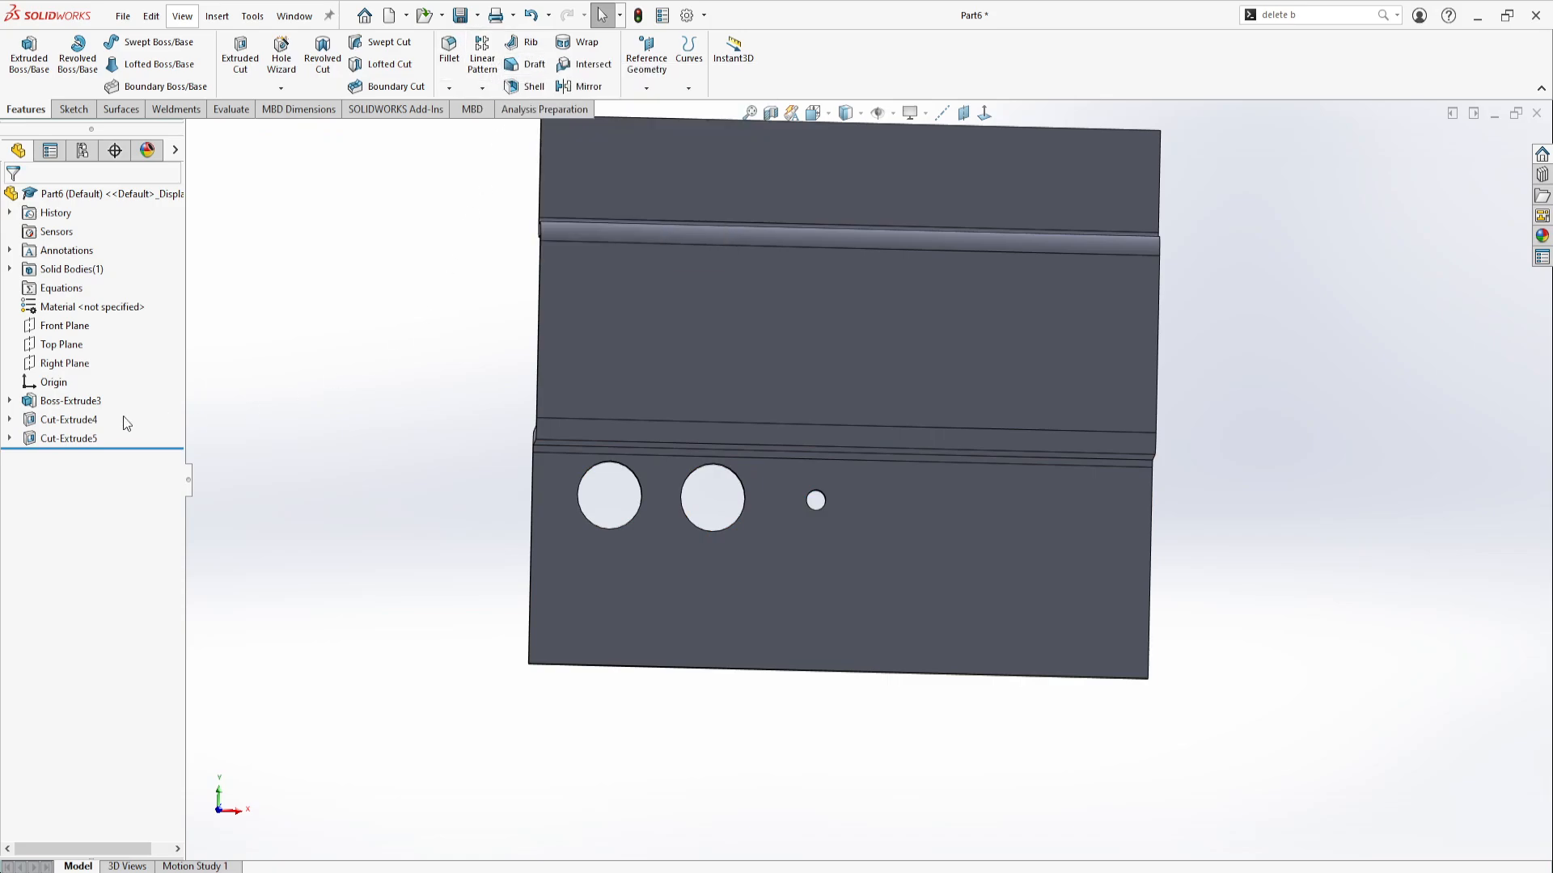
left_click(65, 440)
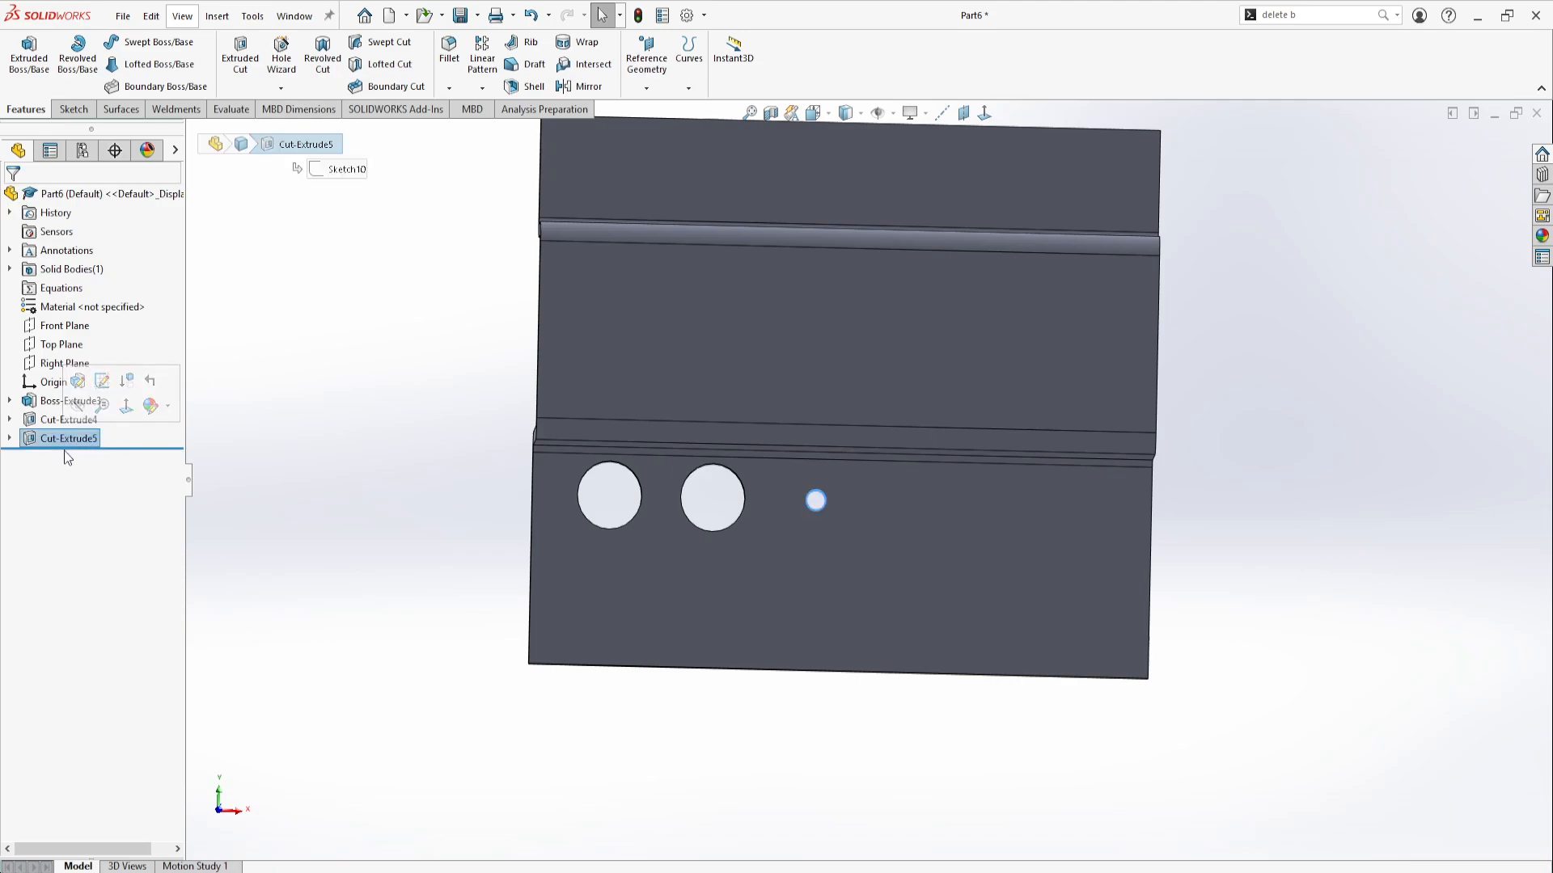
left_click(391, 406)
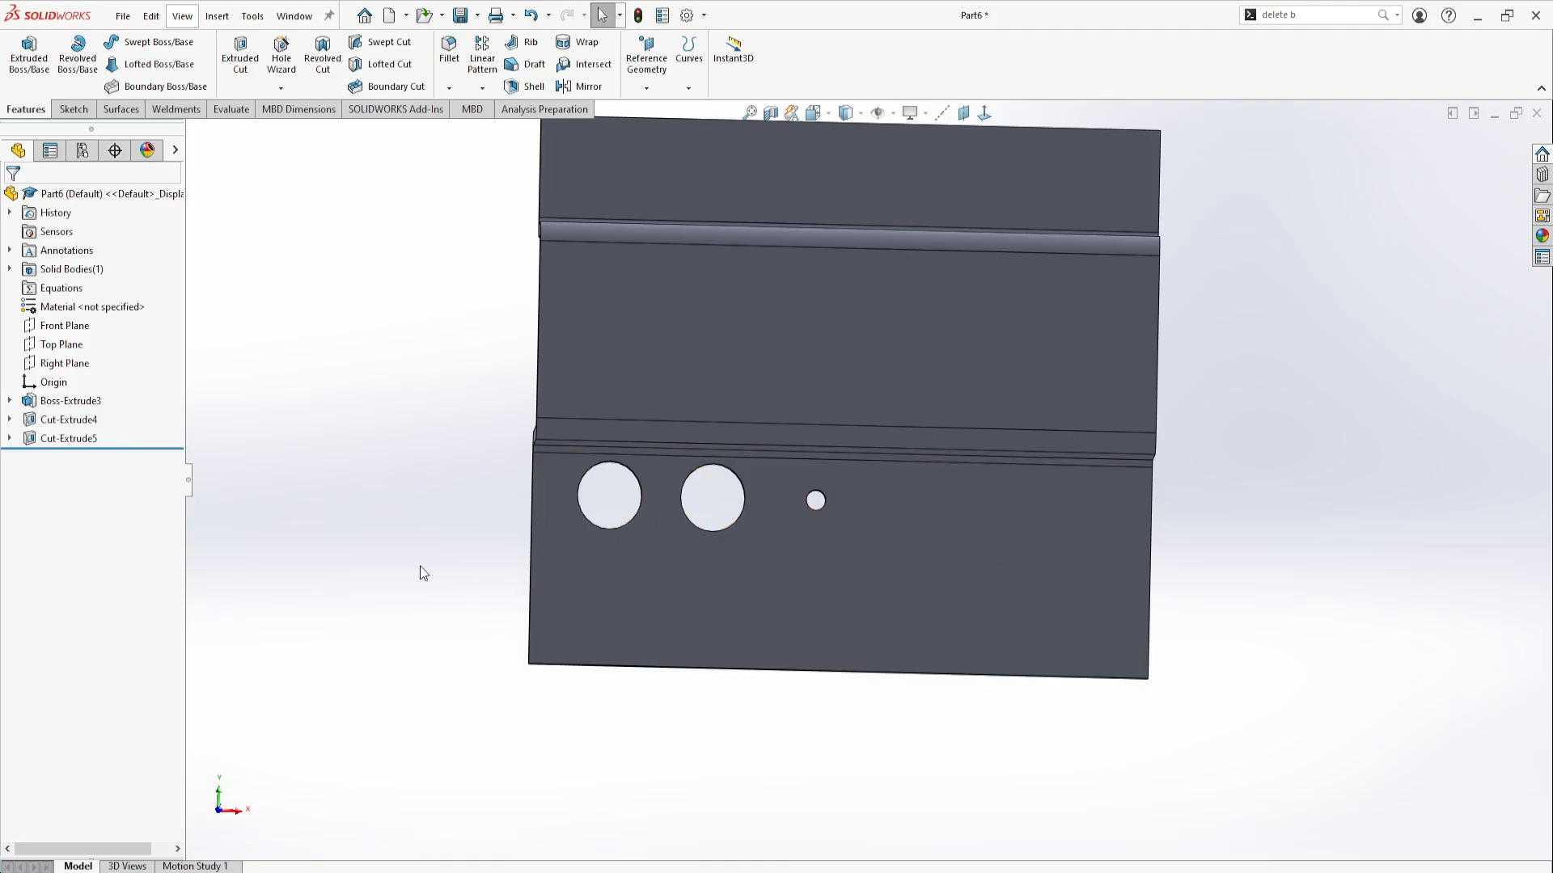
left_click(75, 439)
left_click(416, 495)
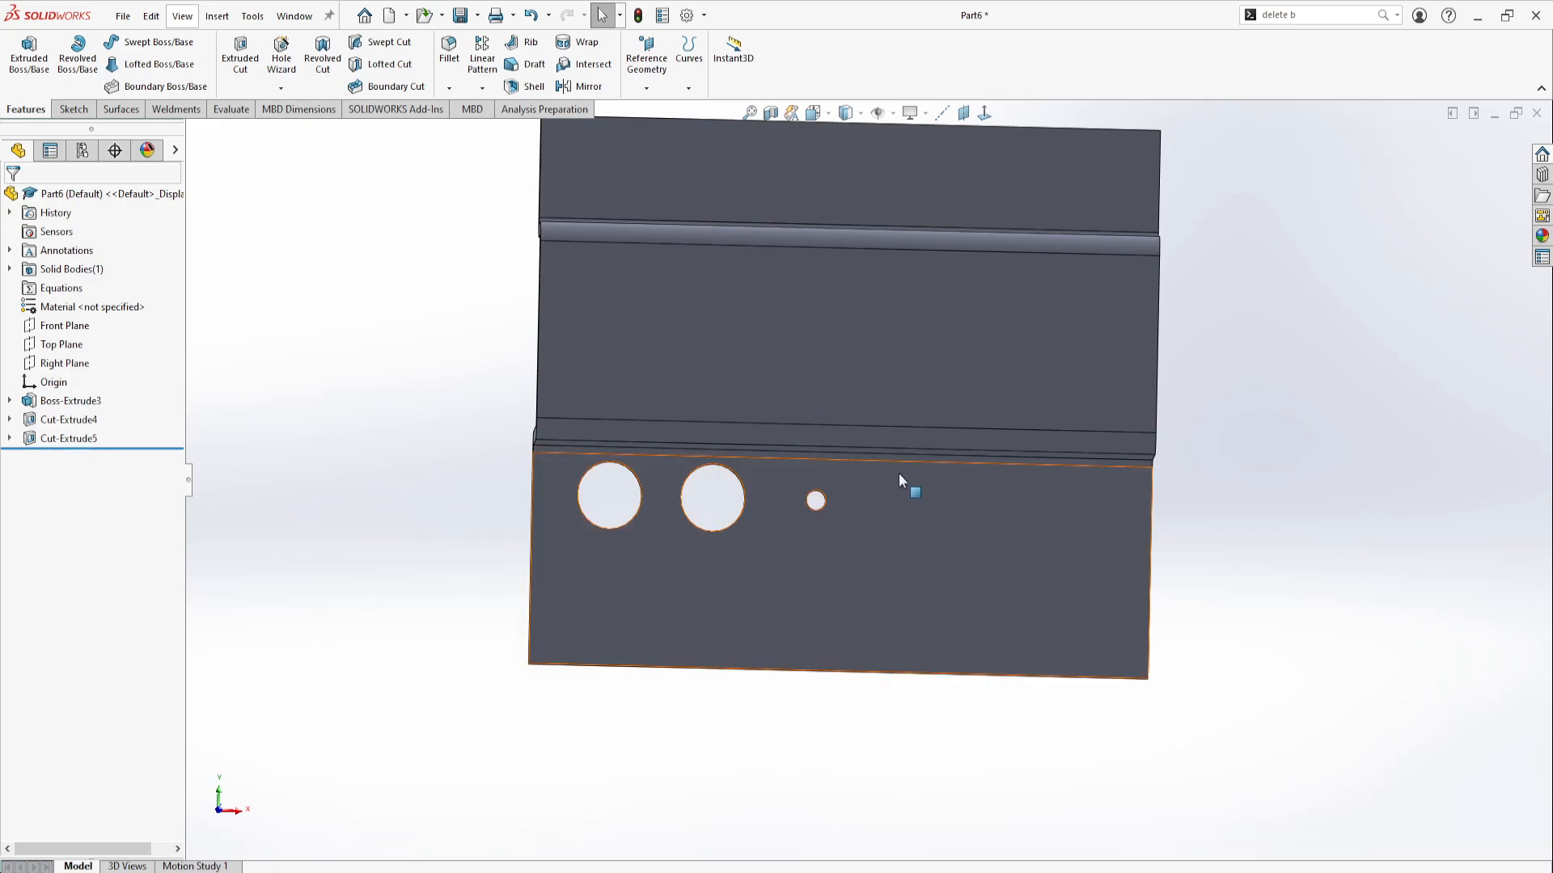
left_click(68, 438)
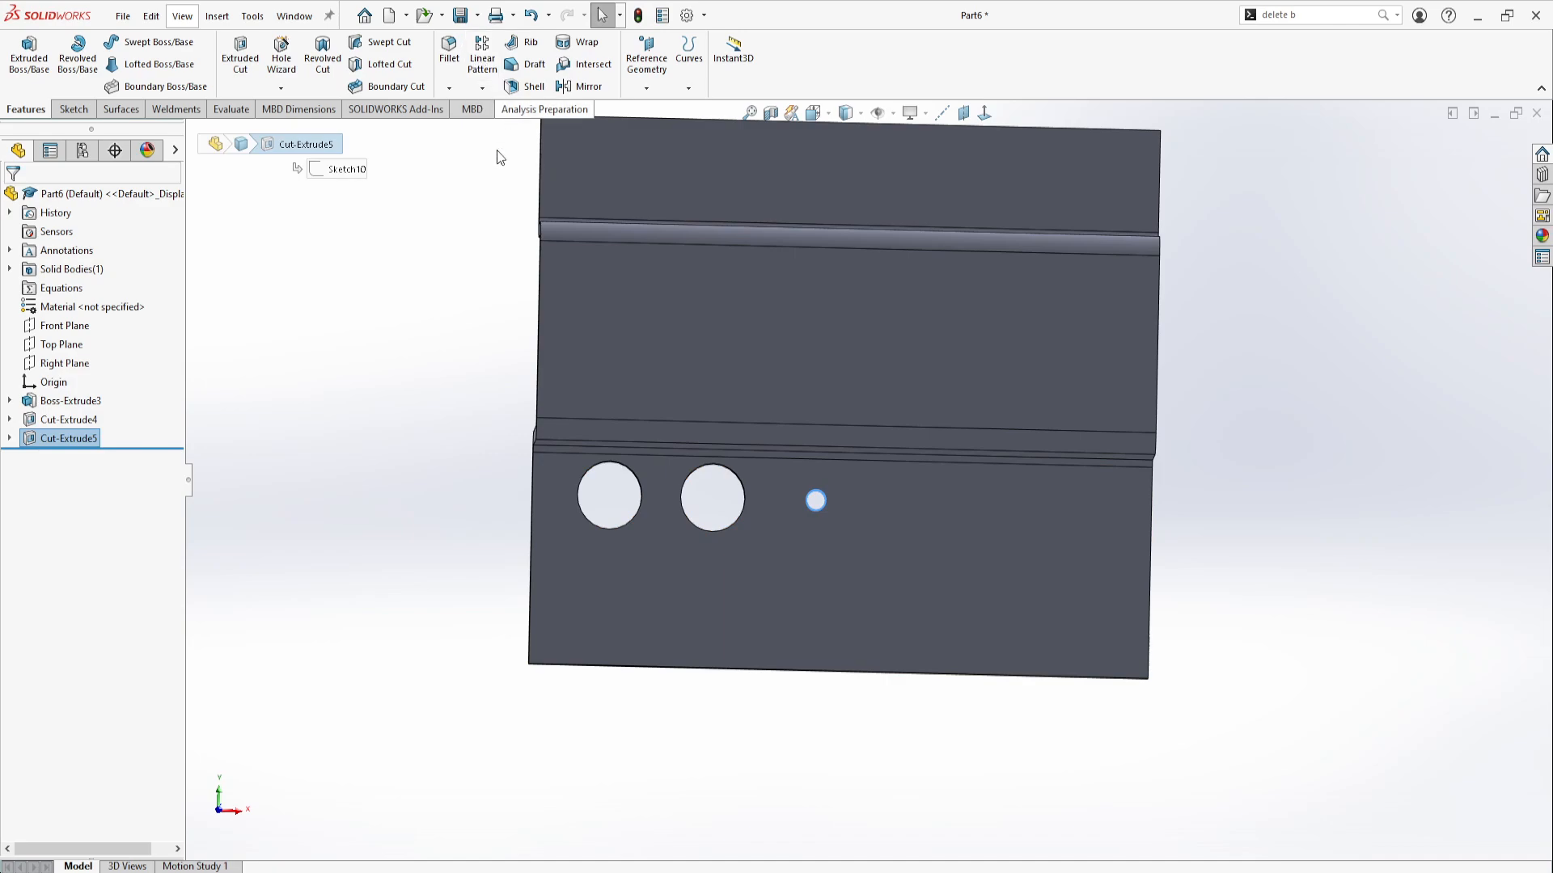
left_click(453, 340)
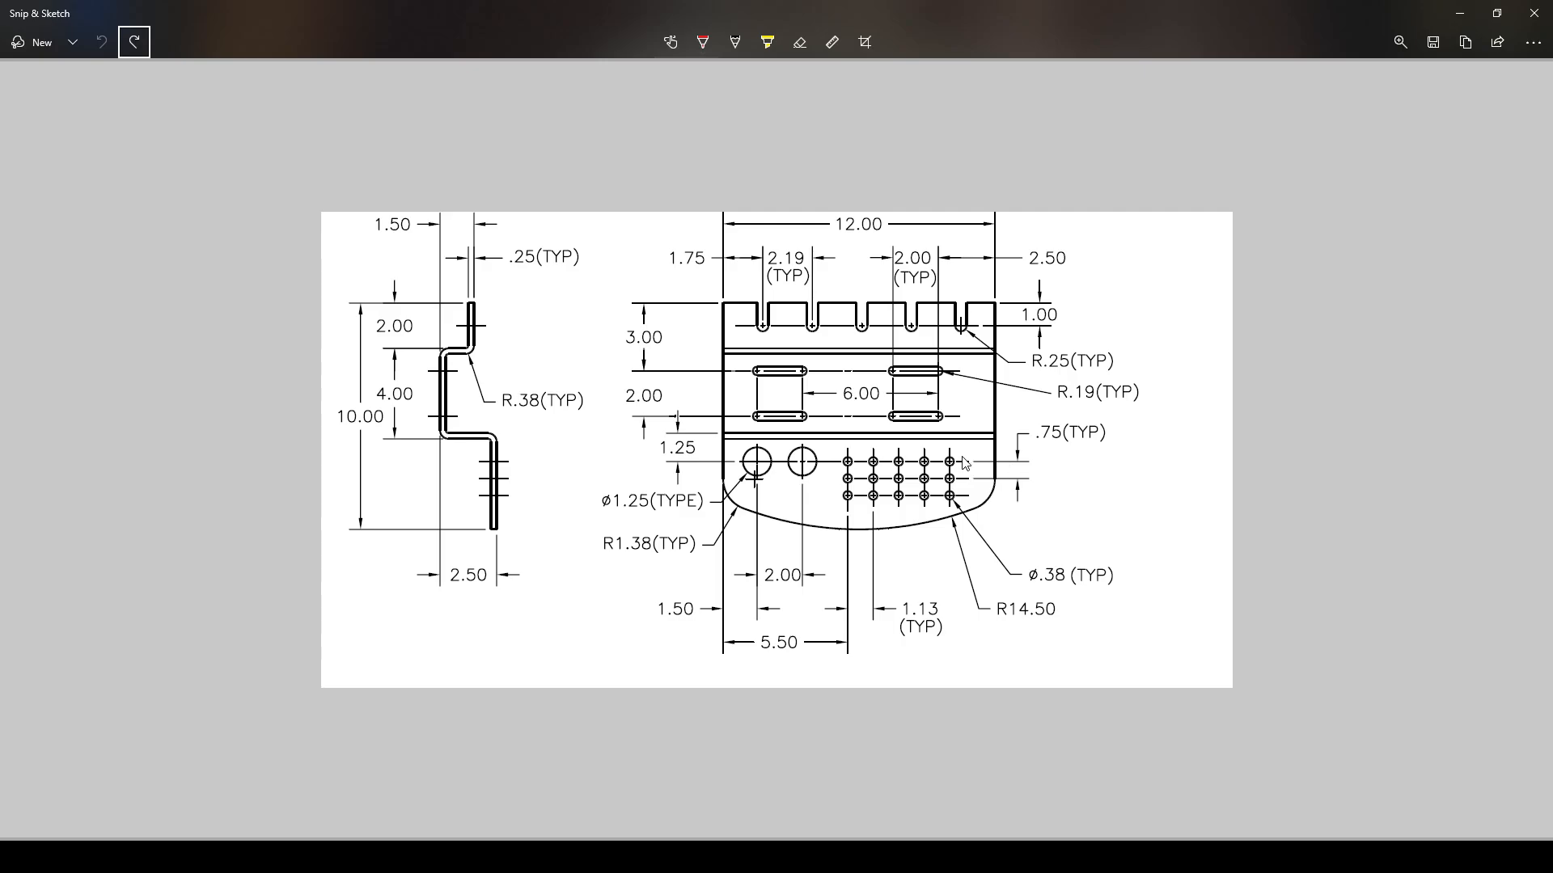
- Switch back to SOLIDWORKS and start a Linear Pattern with the small hole's cut, Cut-Extrude5, as the feature to pattern
key("alt+Tab")
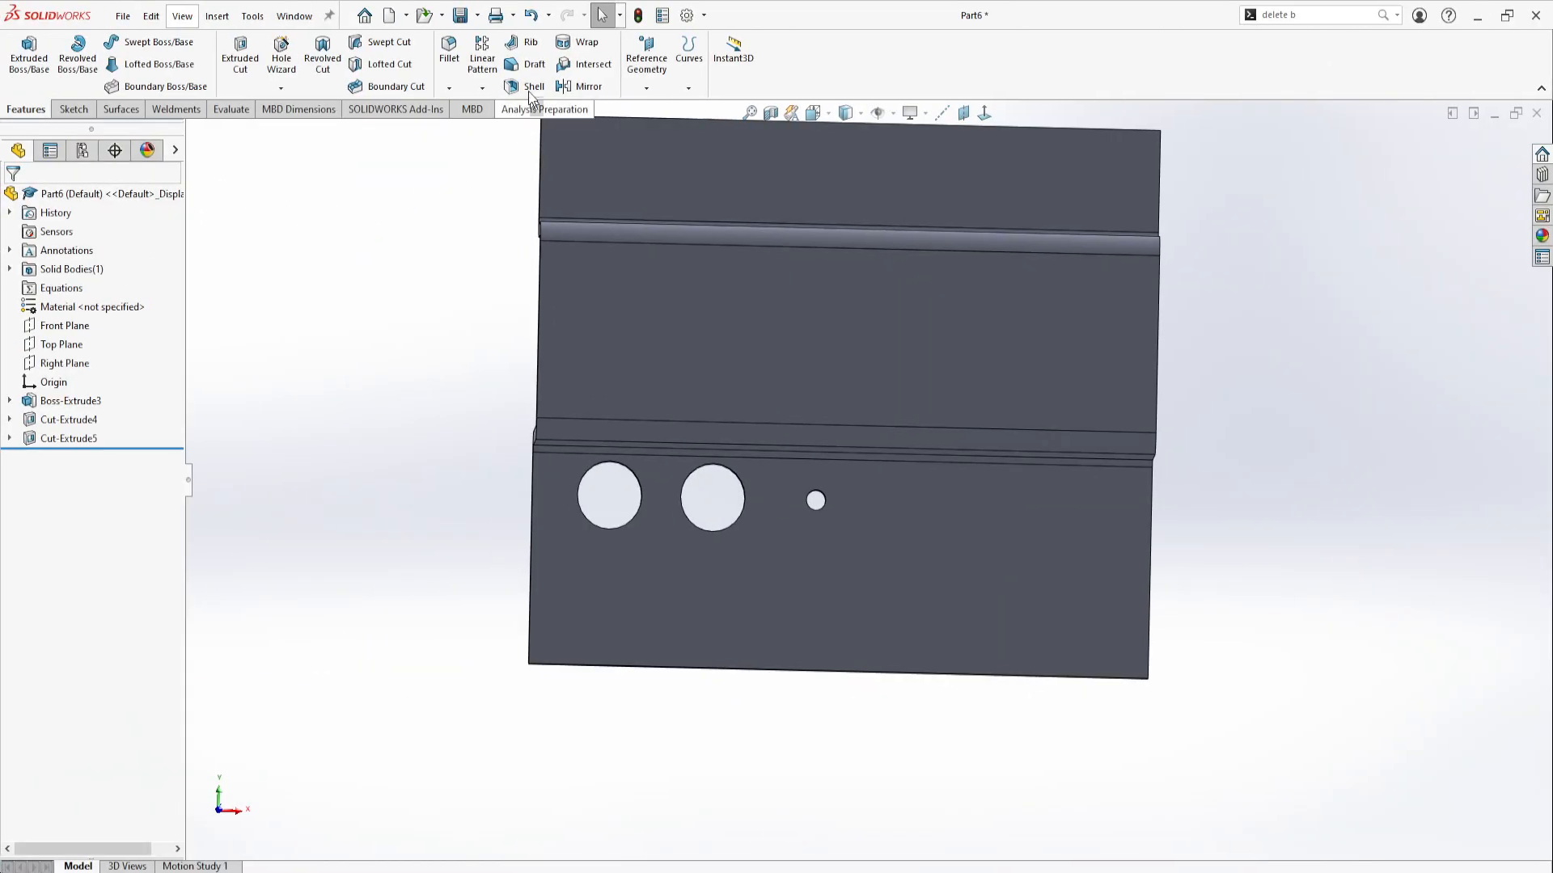
left_click(487, 47)
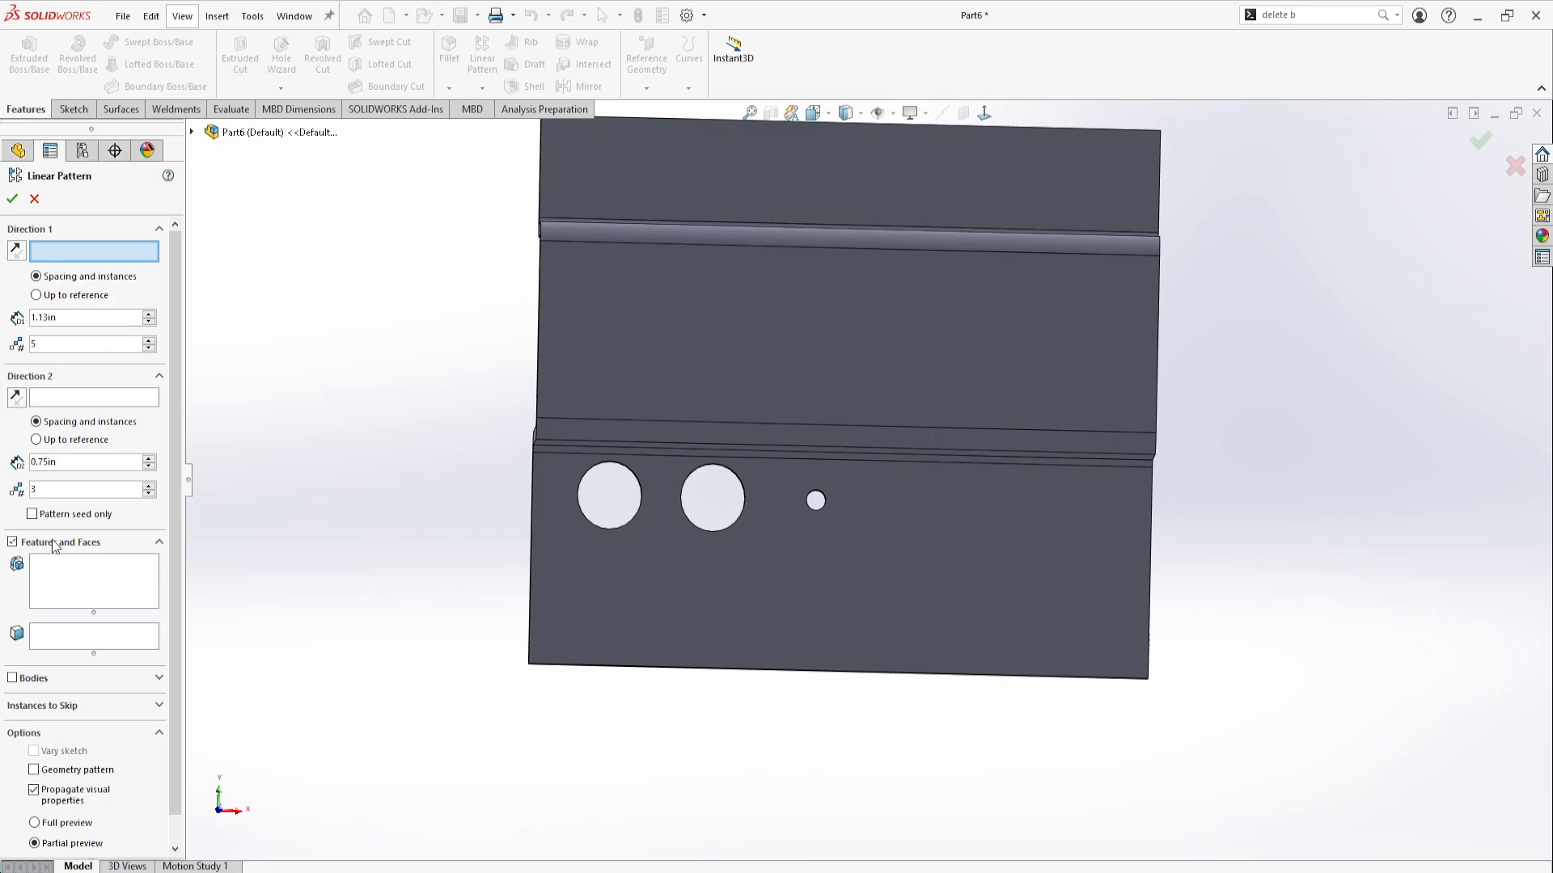
left_click(49, 571)
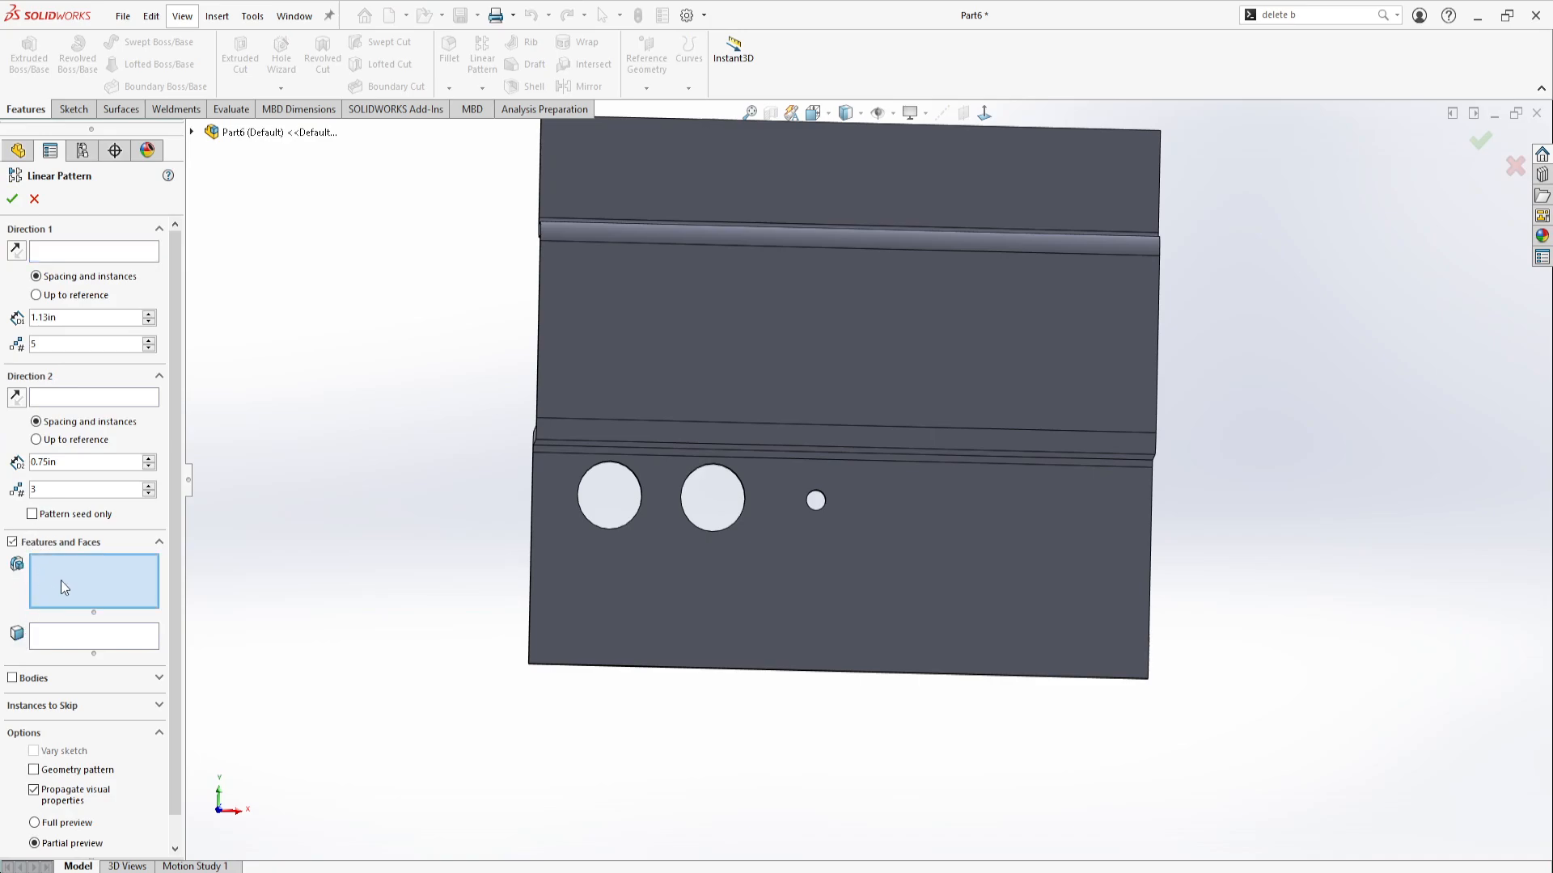
left_click(192, 133)
left_click(263, 378)
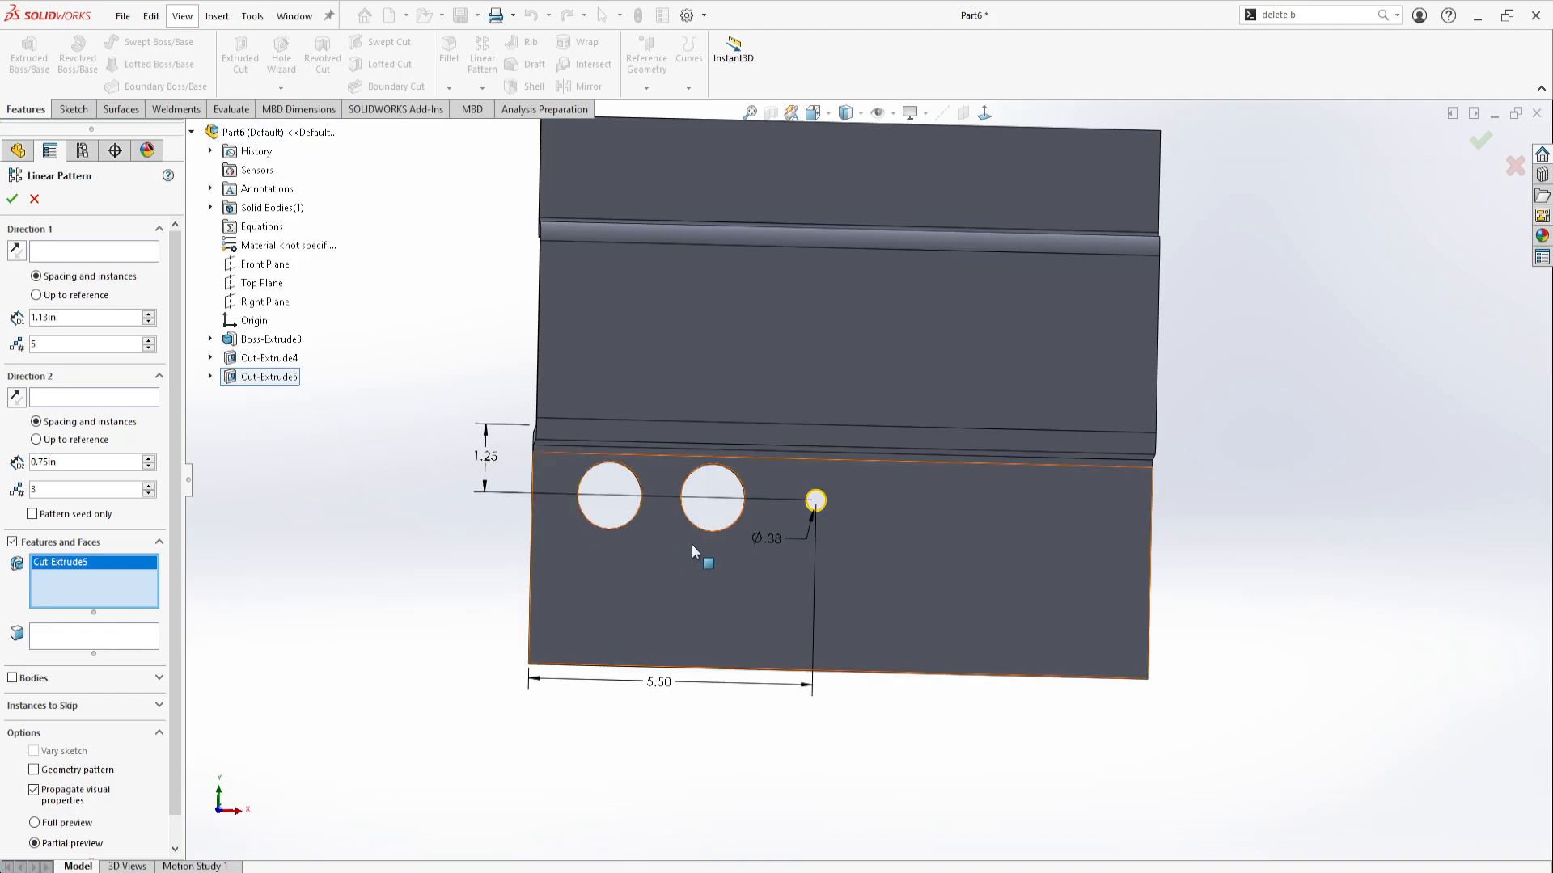
left_click(60, 252)
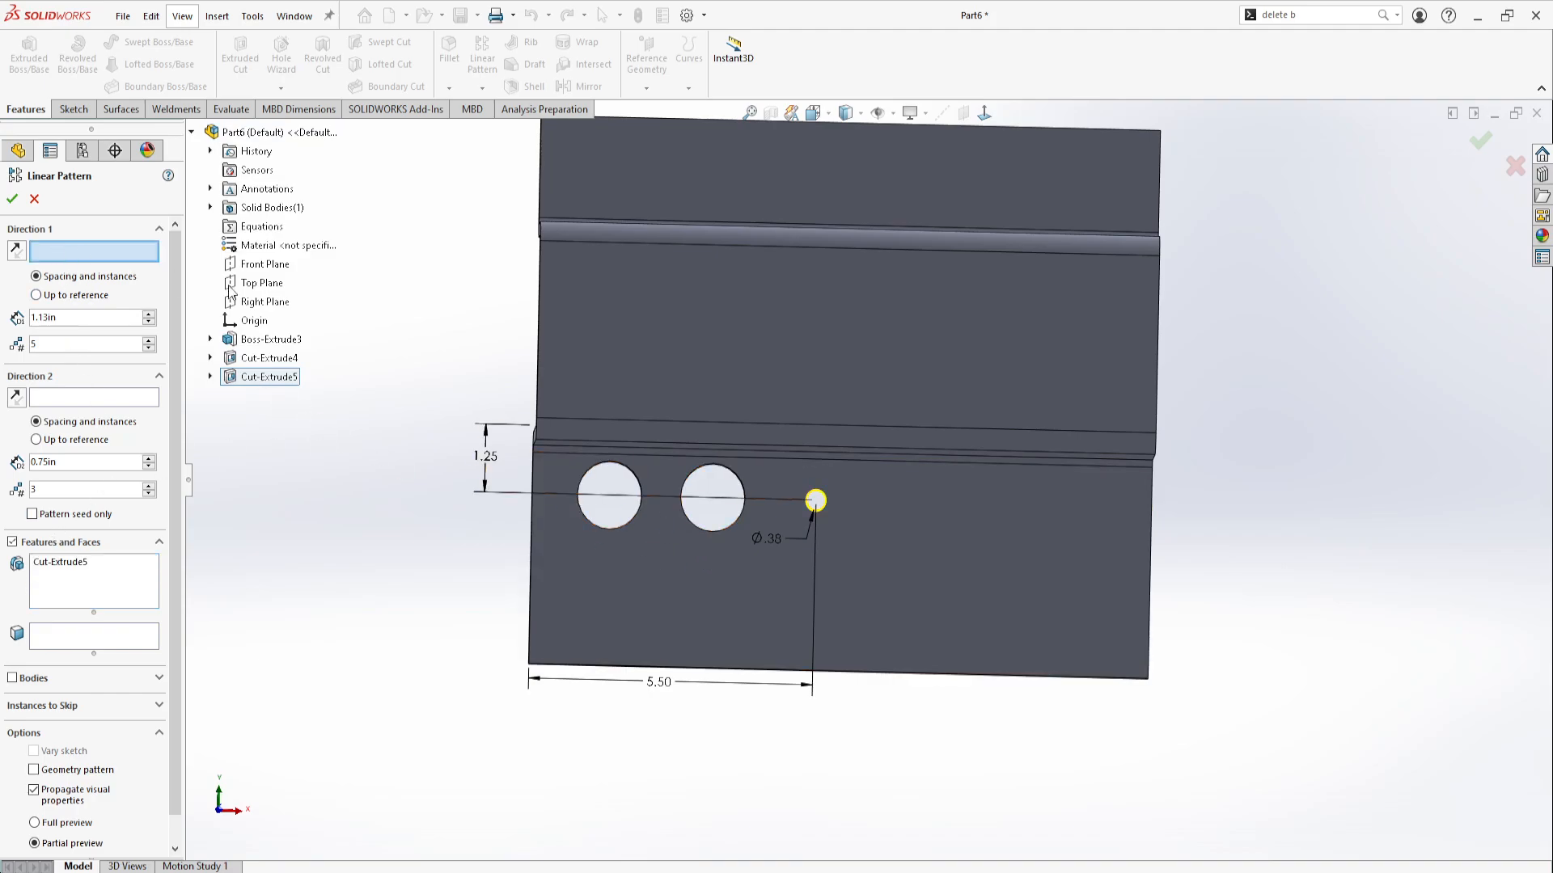
left_click(851, 256)
scroll(876, 469, "up", 4)
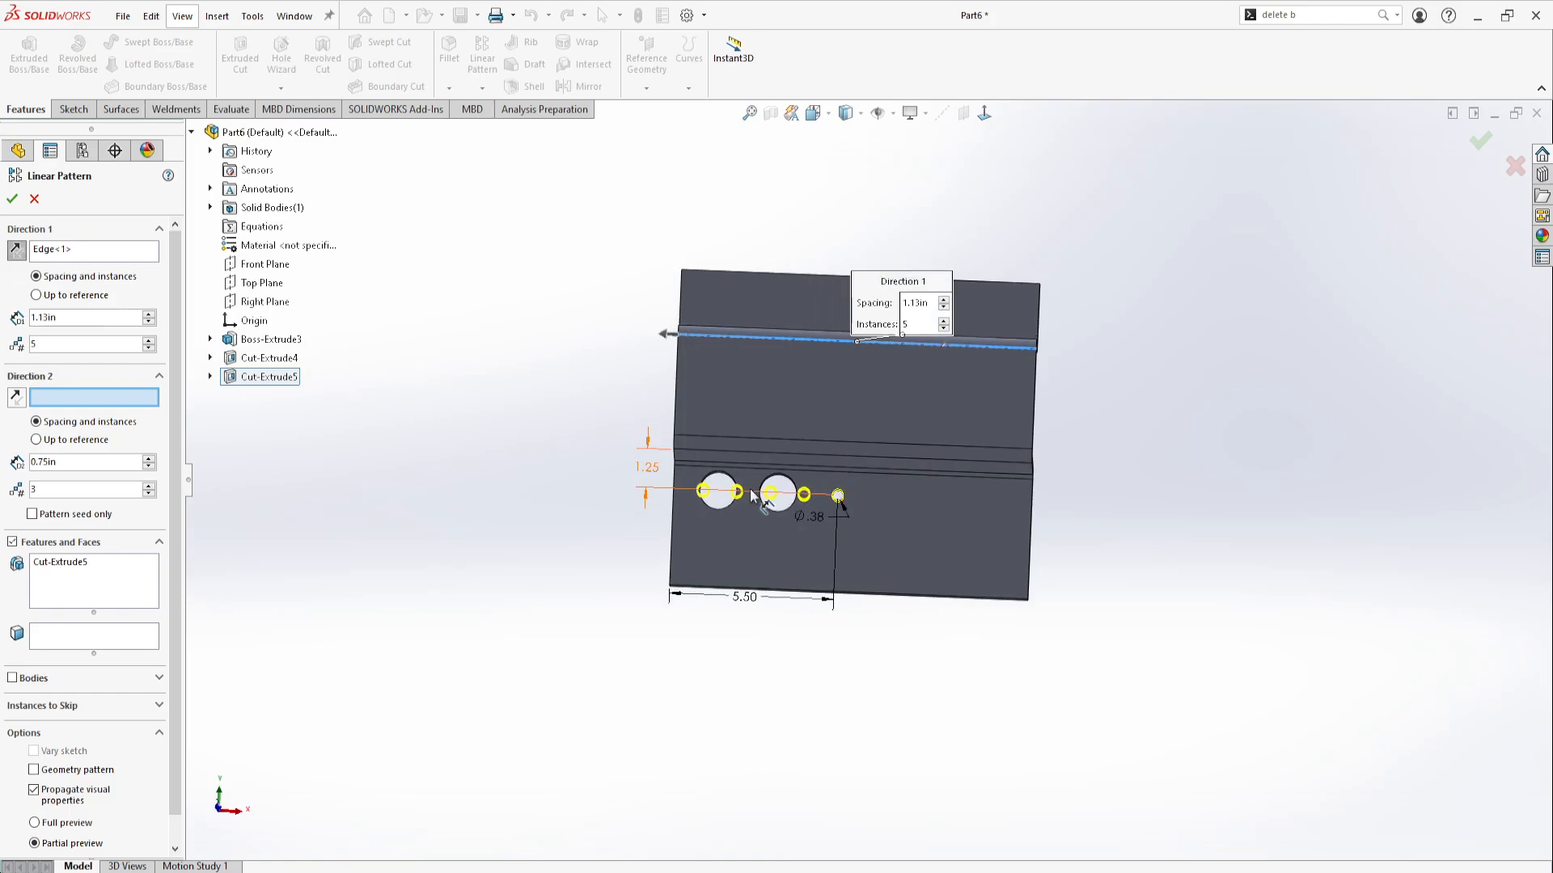
left_click(708, 458)
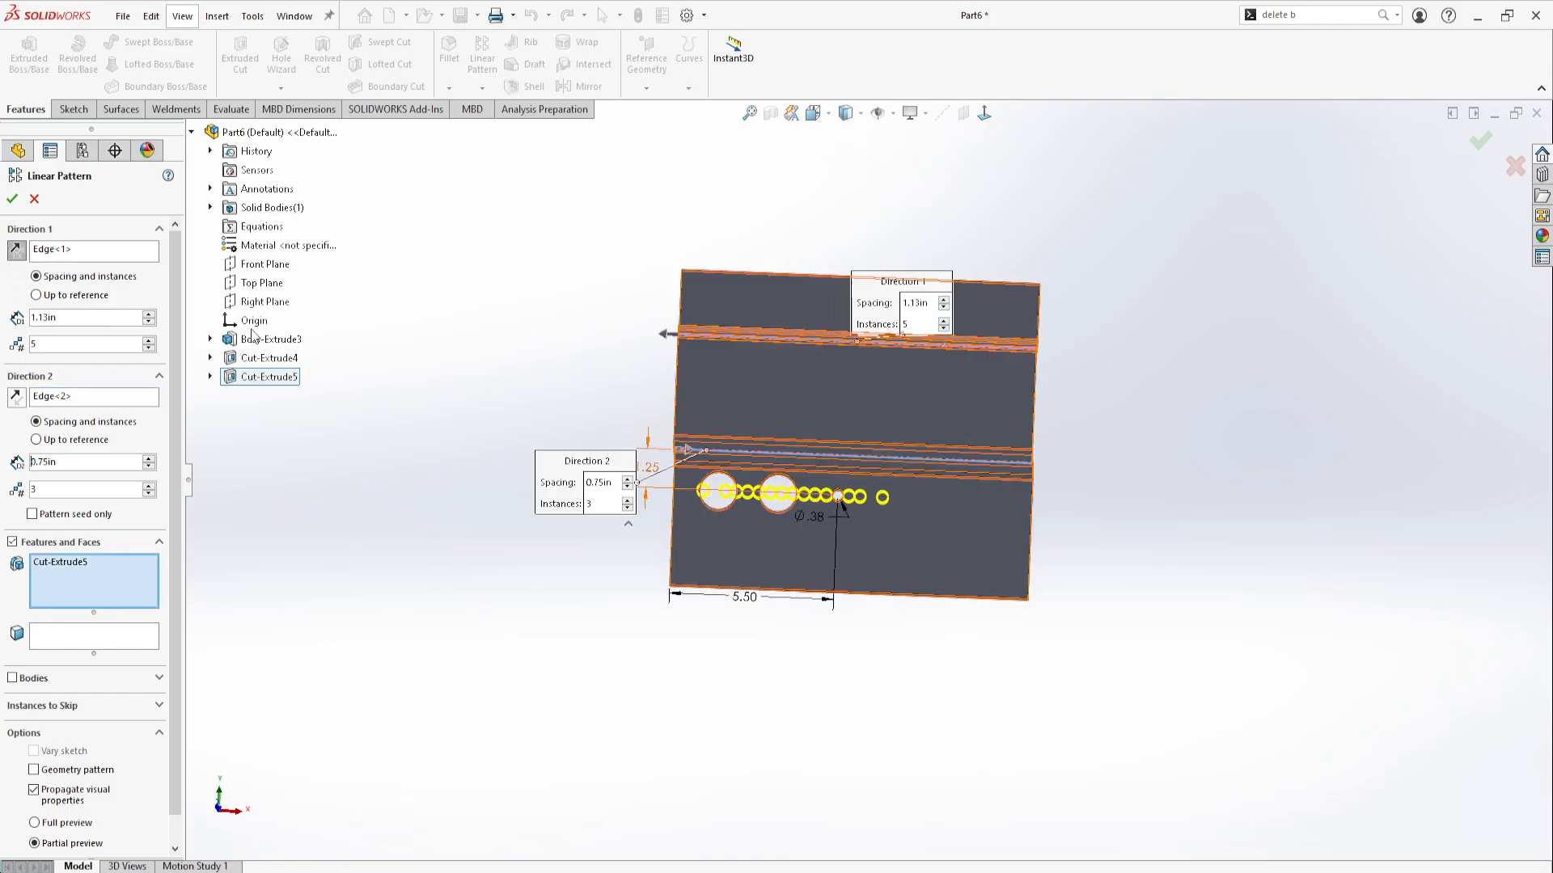
left_click(70, 398)
key("Delete")
left_click(41, 254)
key("Delete")
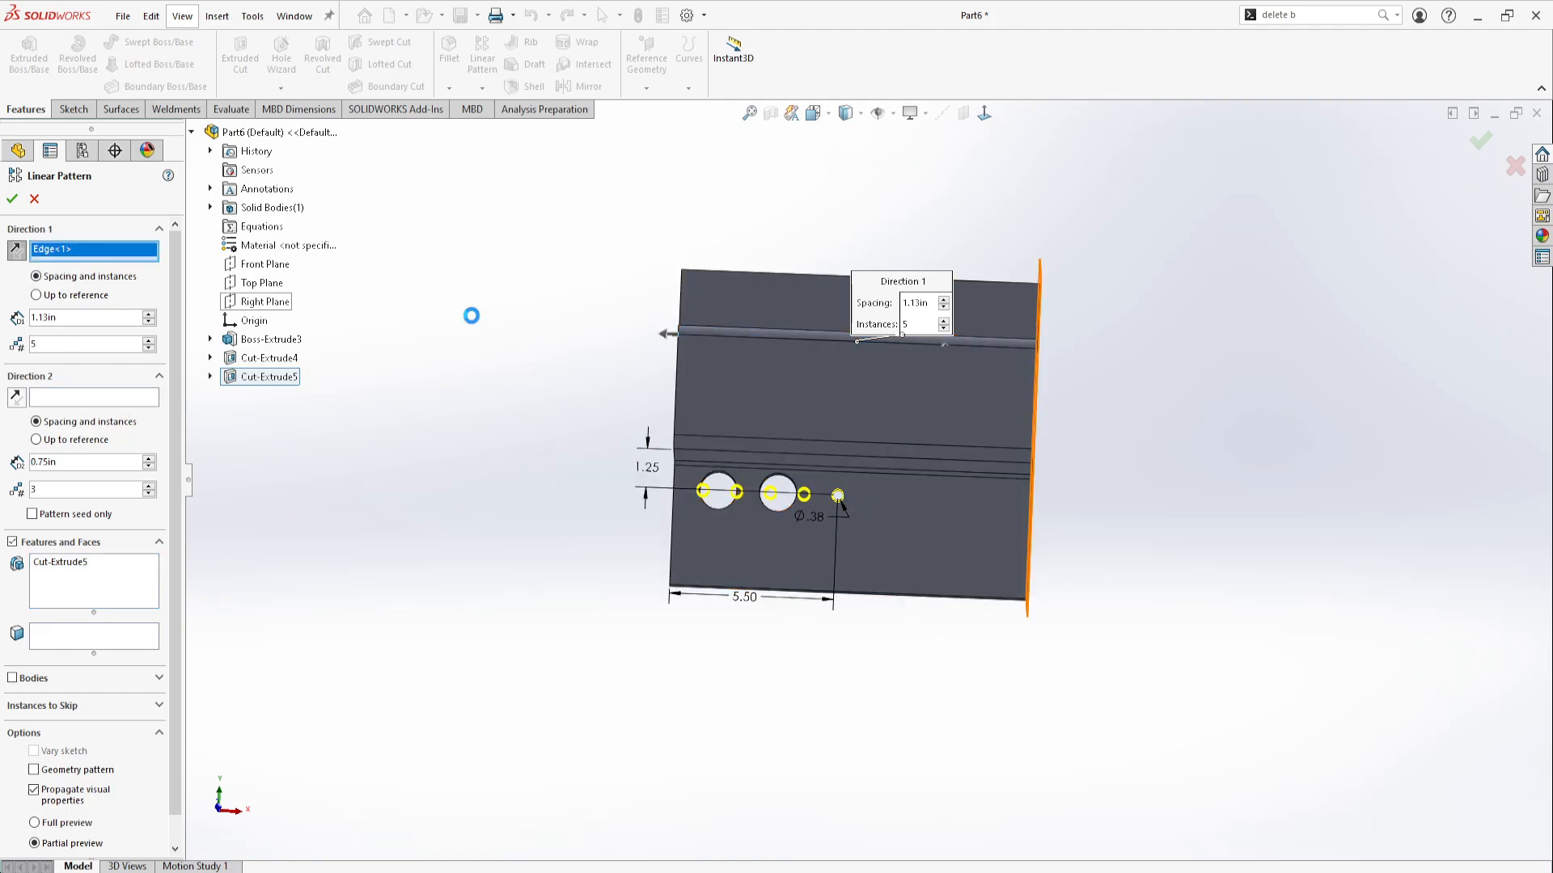
left_click(983, 113)
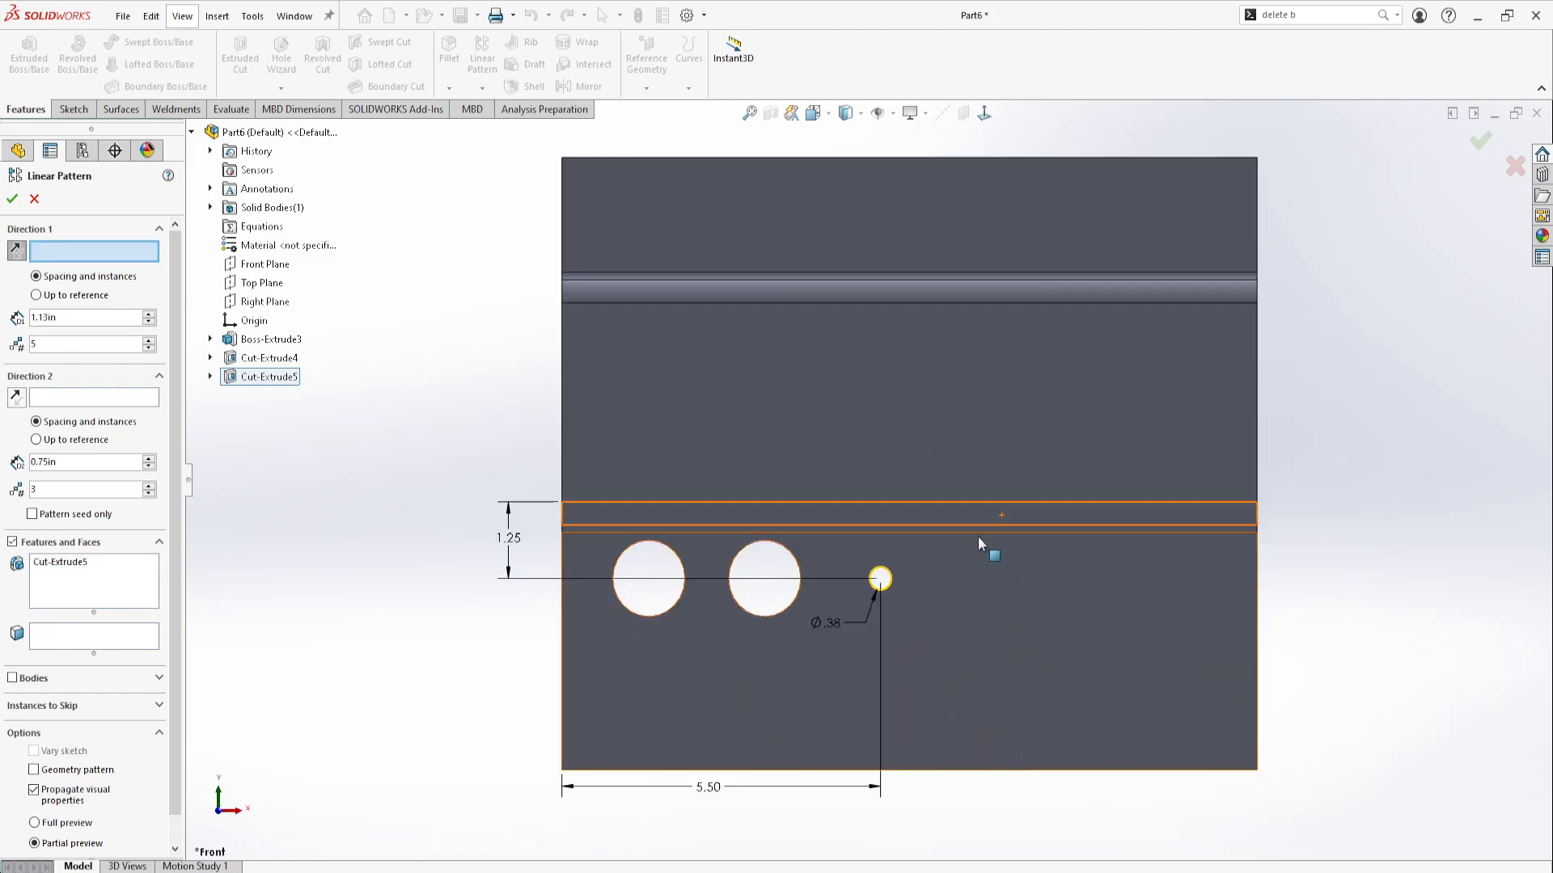
left_click(986, 522)
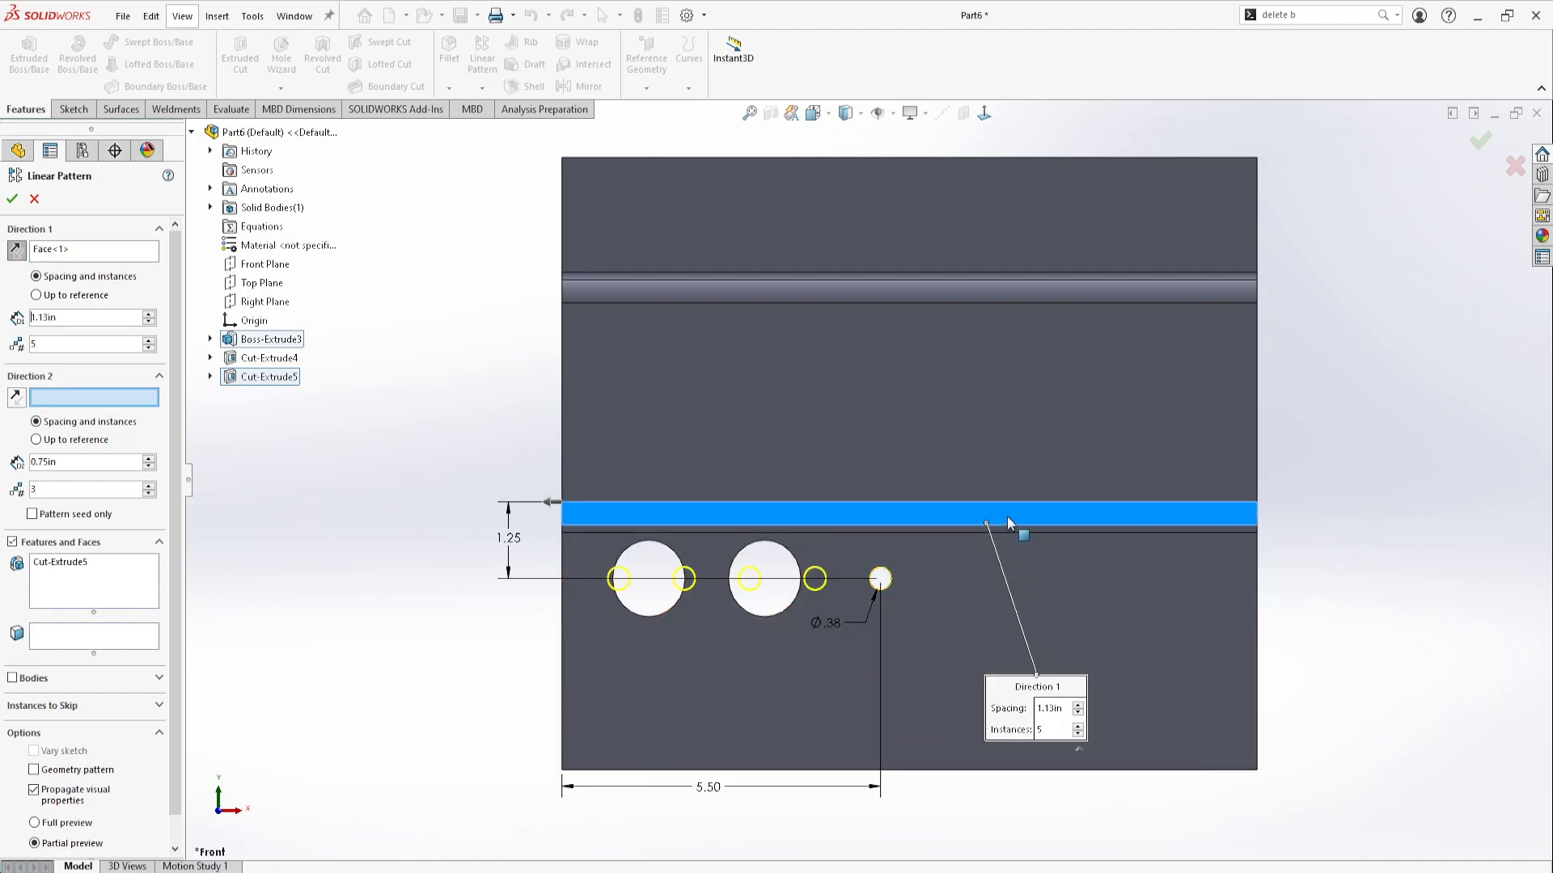
left_click(63, 257)
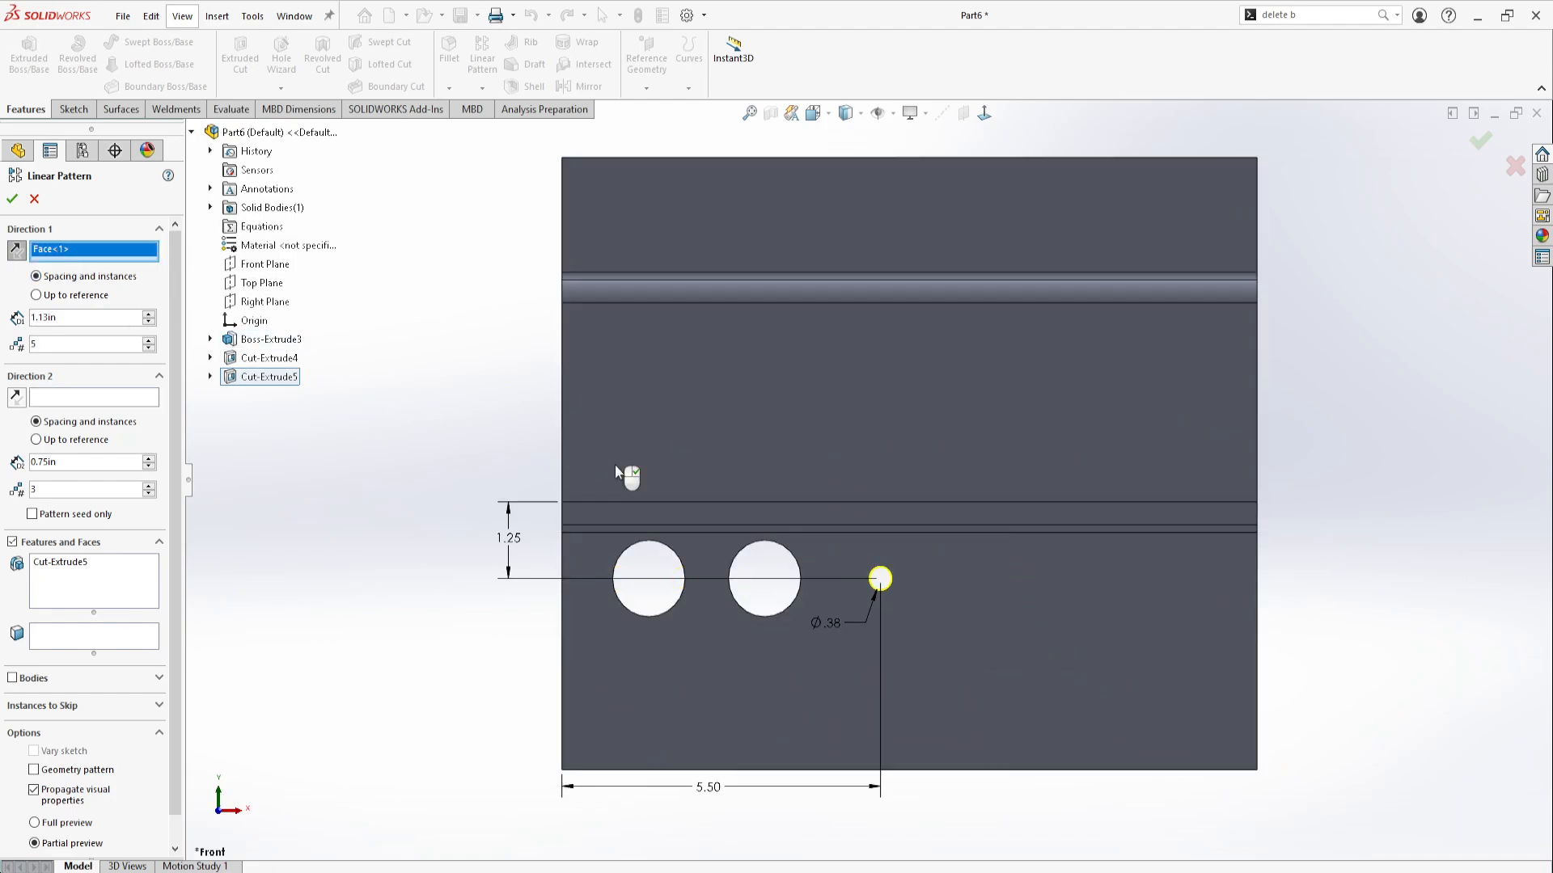
key("Delete")
- Set the horizontal bend edge just above the holes as Direction 1 and try reversing the pattern direction along it
left_click(776, 526)
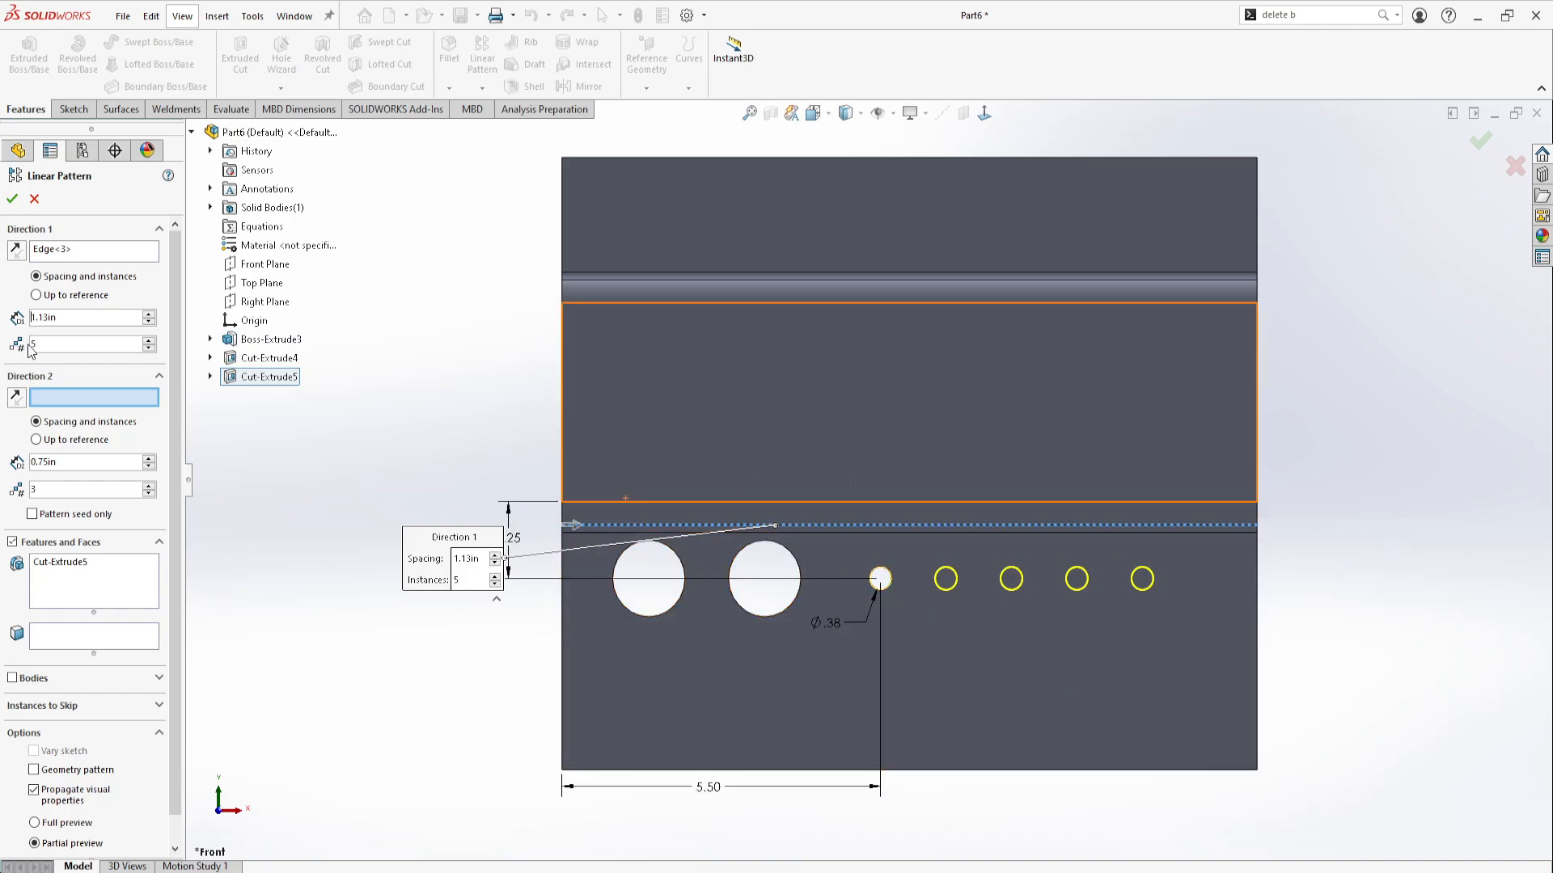
left_click(19, 253)
left_click(20, 253)
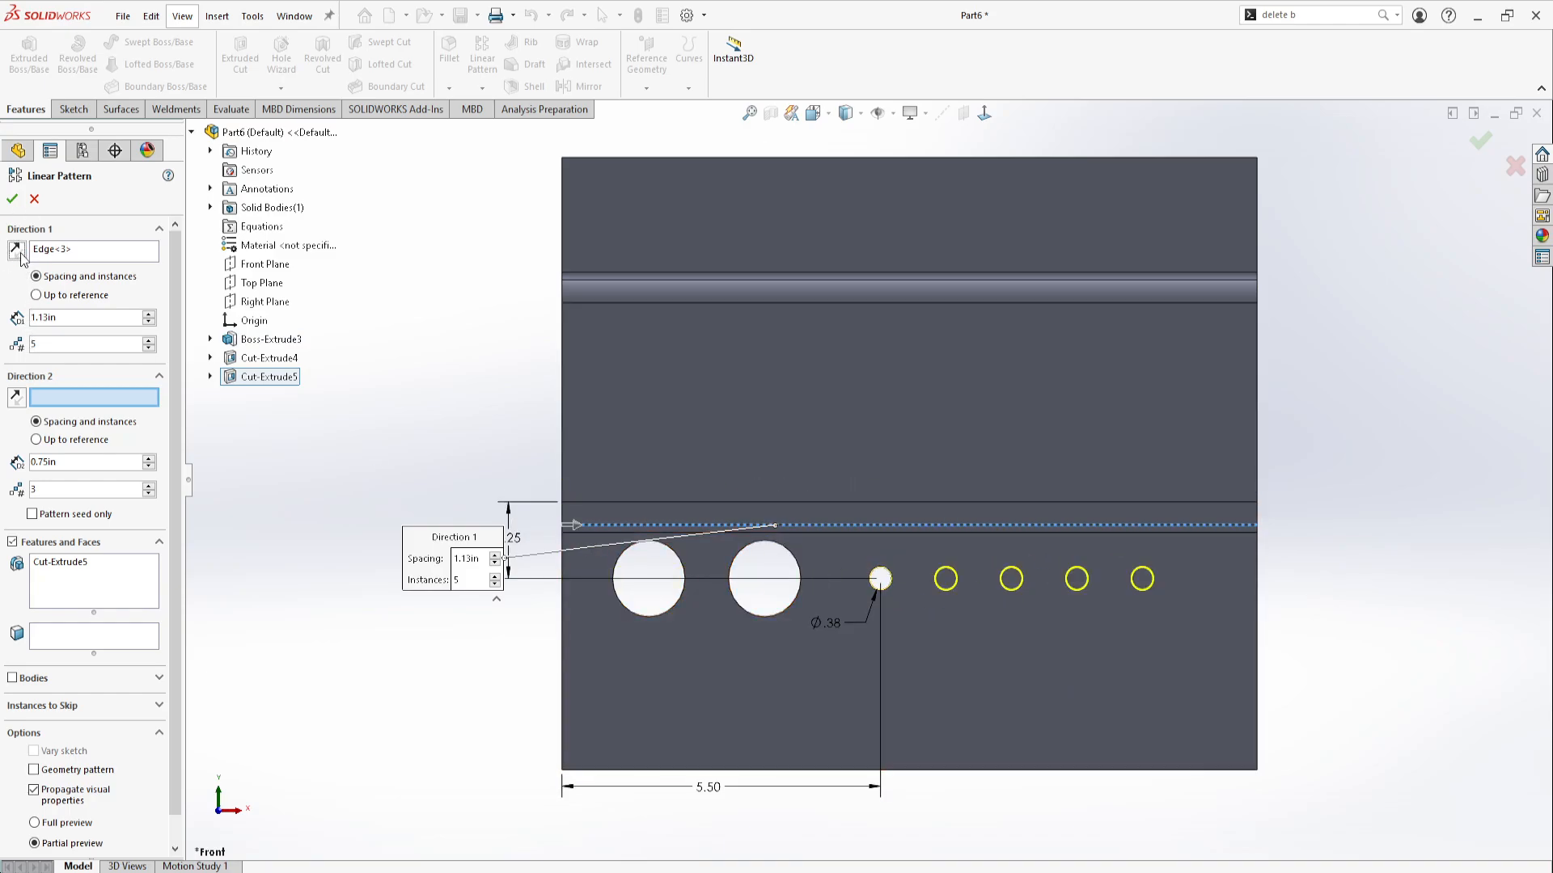
left_click(20, 253)
left_click(19, 253)
left_click(20, 254)
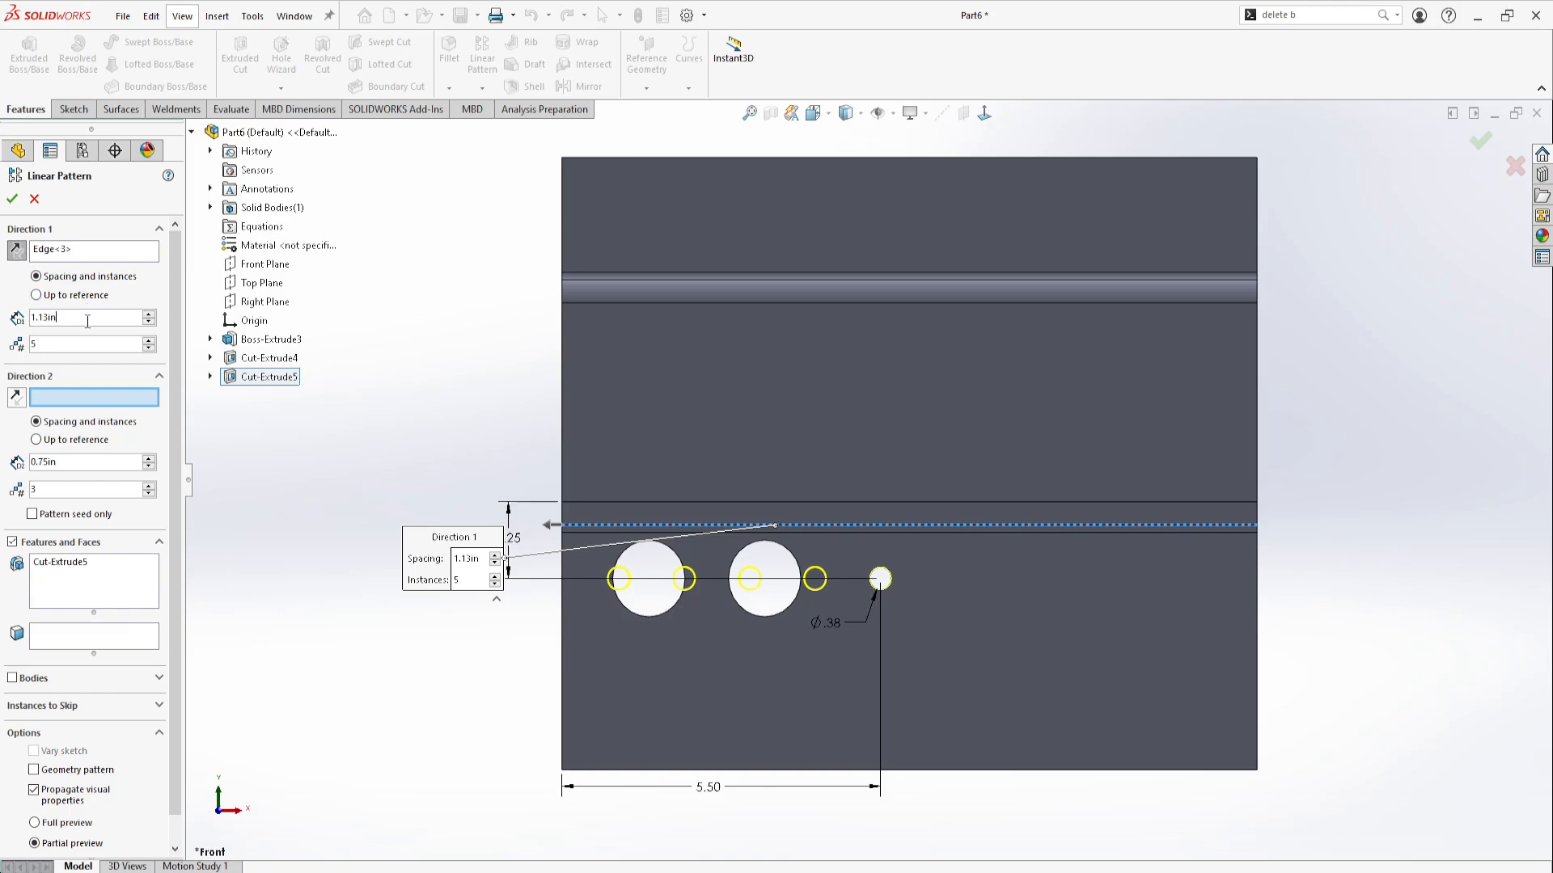
- Set the Direction 1 spacing to 1.125 in
left_click_drag(97, 320, 2, 323)
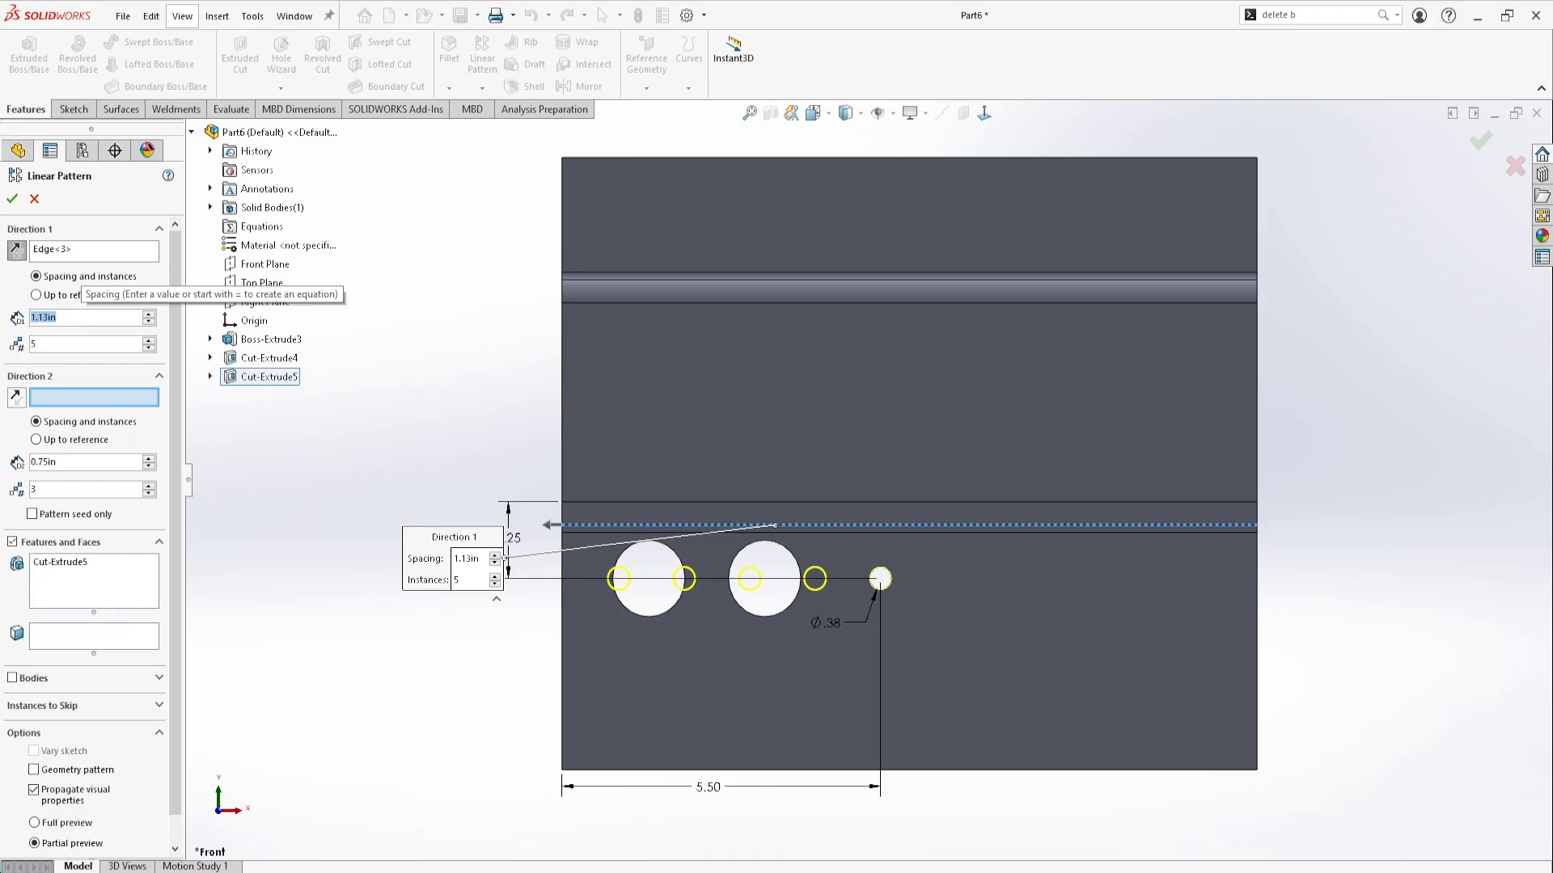
type("1.125")
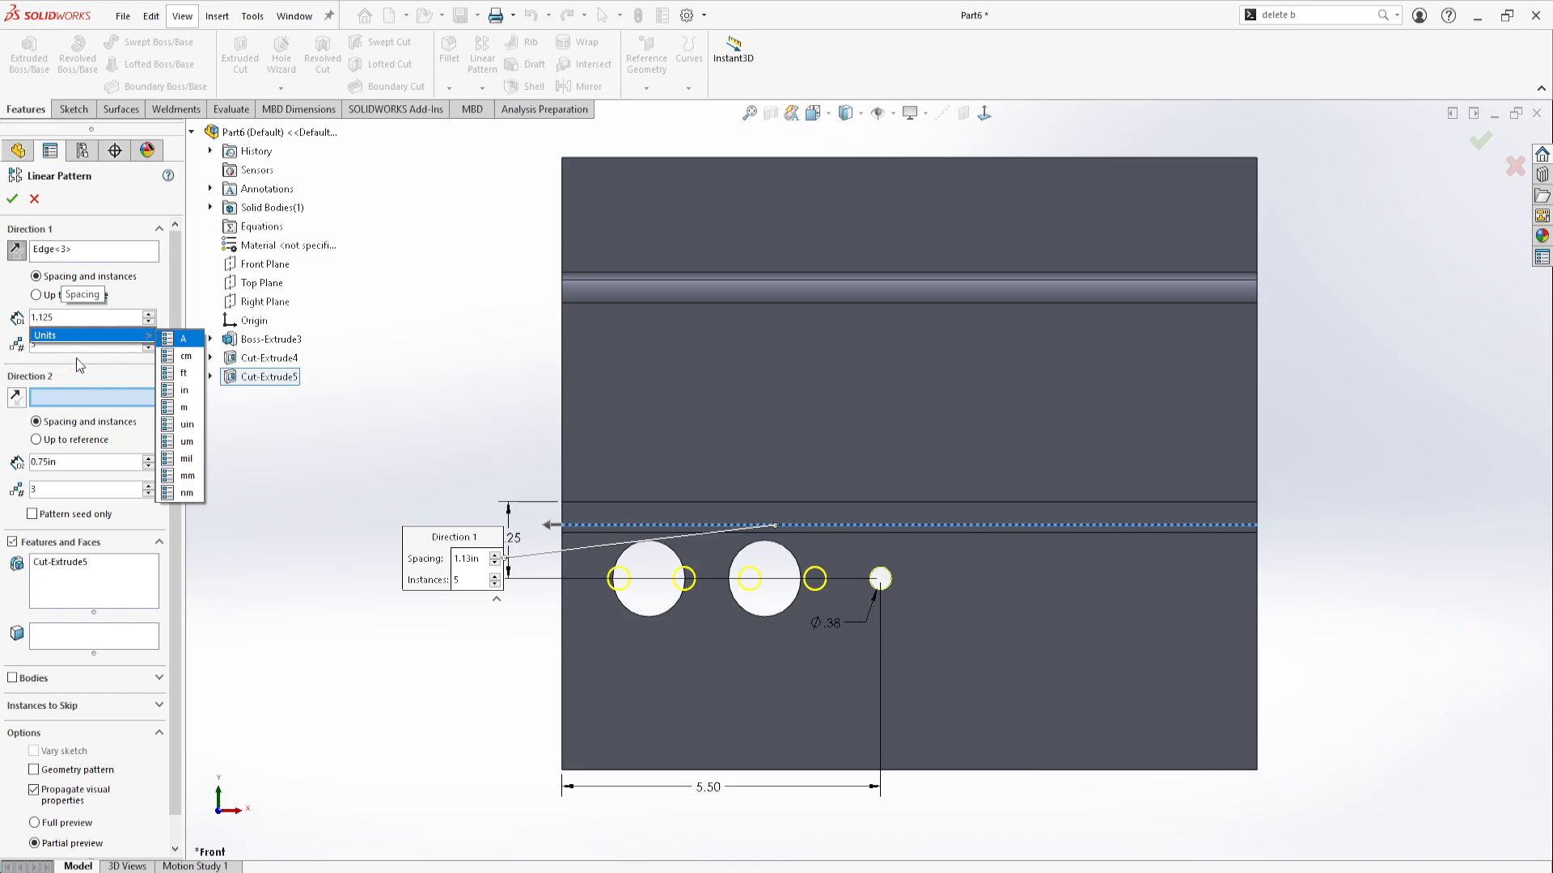
key("BackSpace")
key("BackSpace")
type("3")
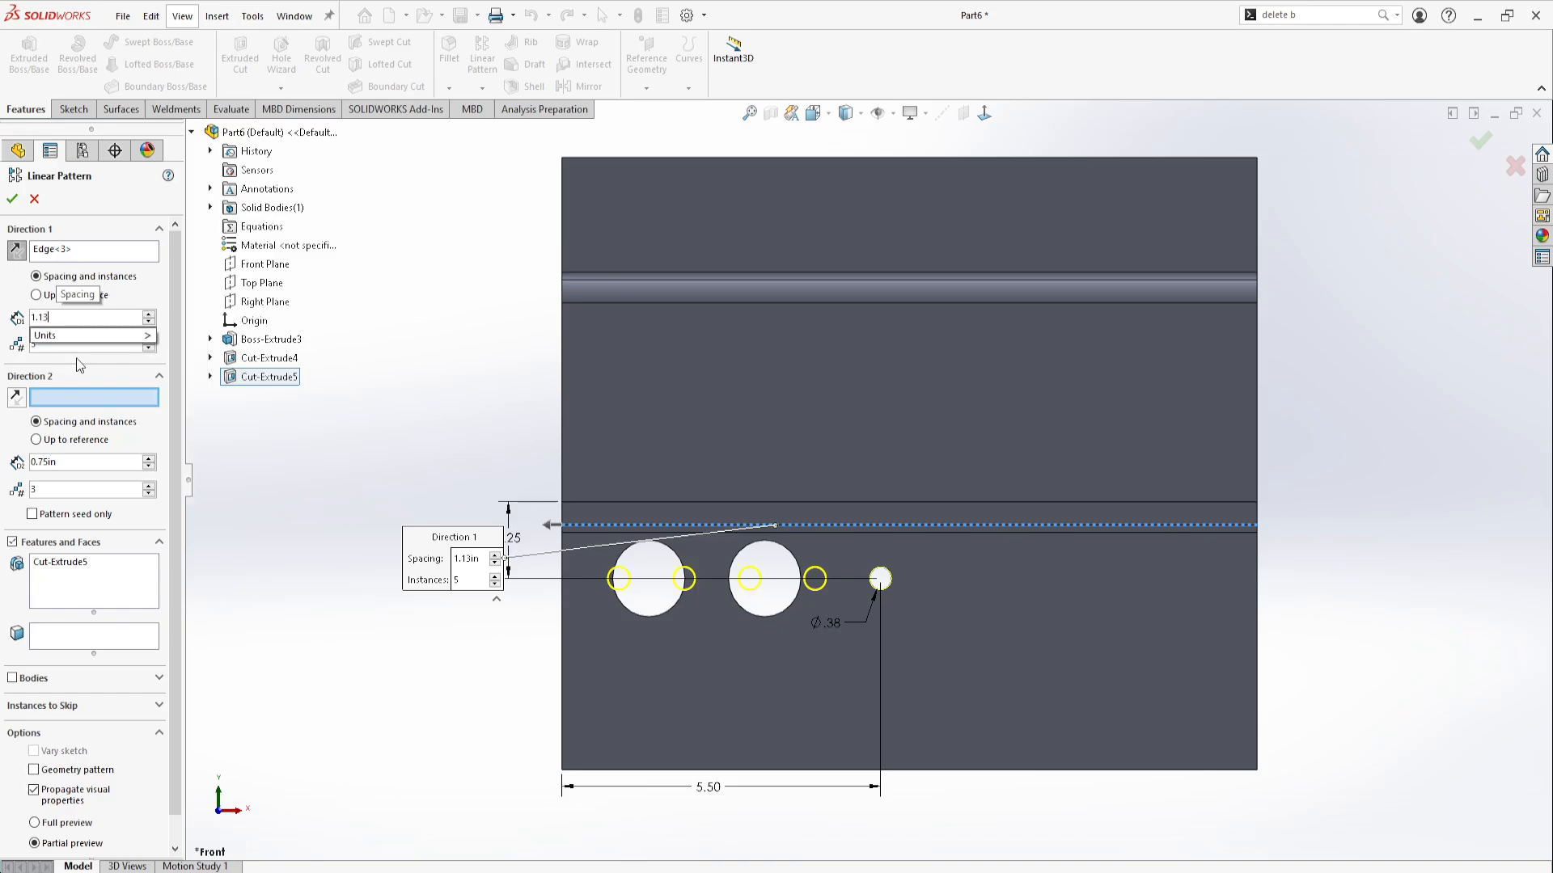
key("BackSpace")
key("BackSpace")
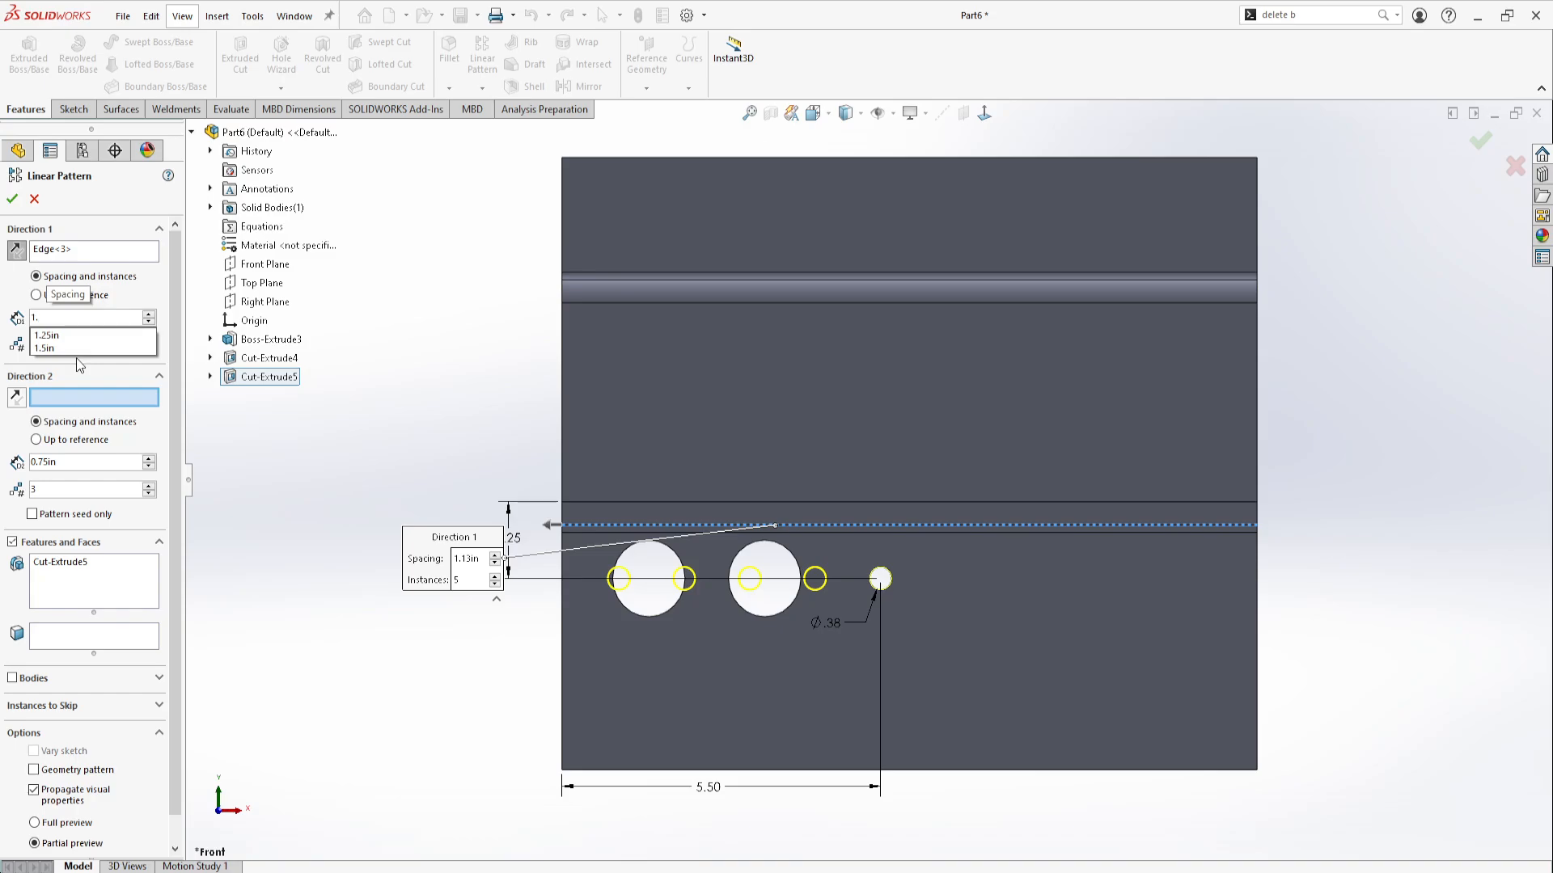
key("BackSpace")
type("1/8")
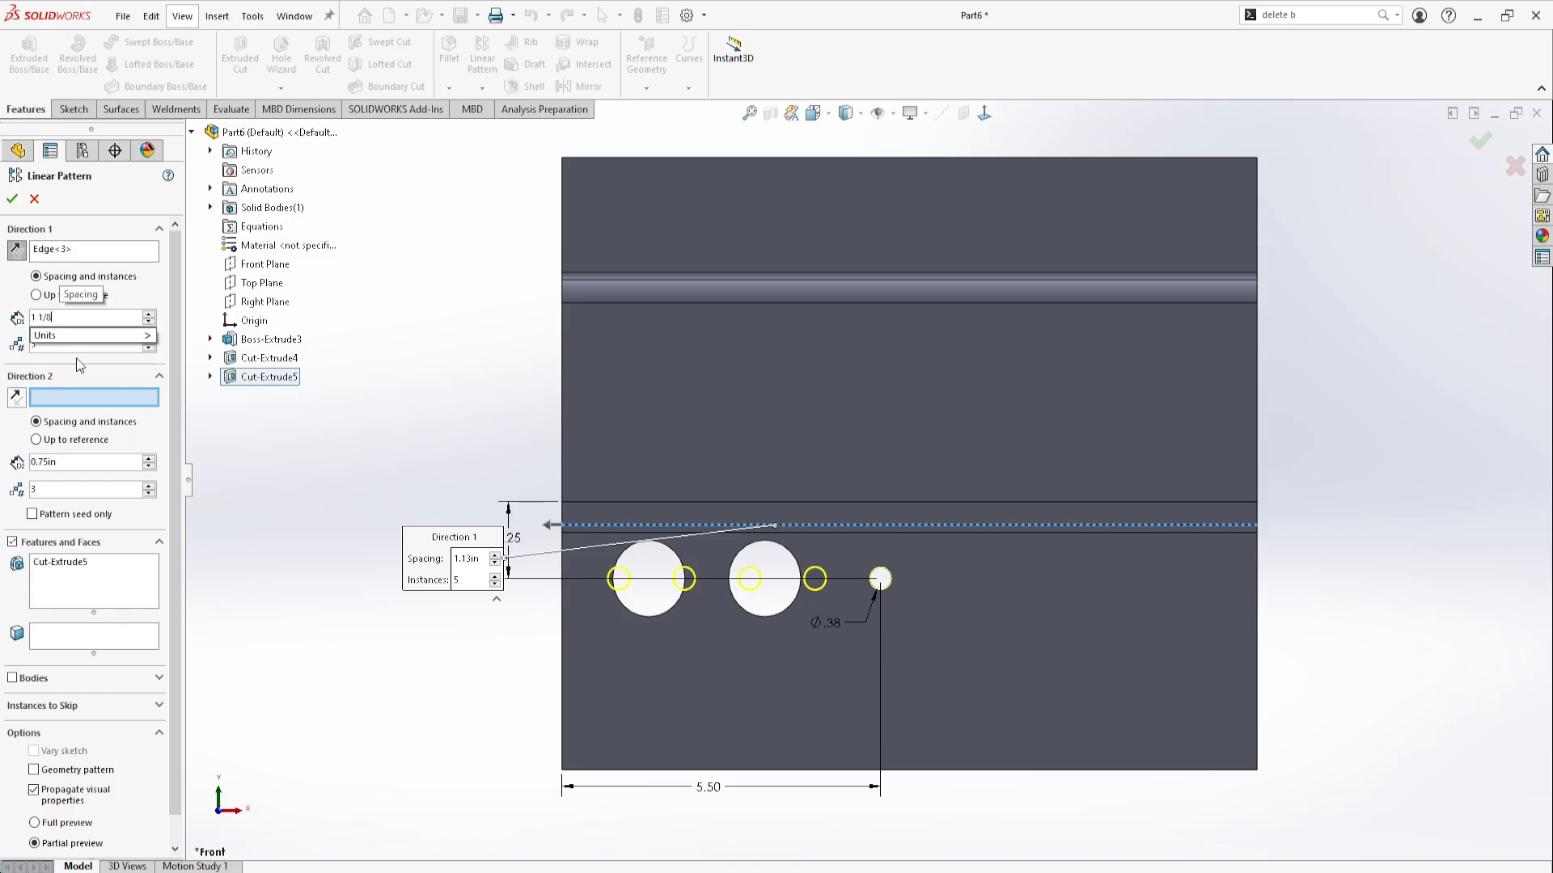
key("BackSpace")
key("BackSpace")
key("BackSpace")
key("BackSpace")
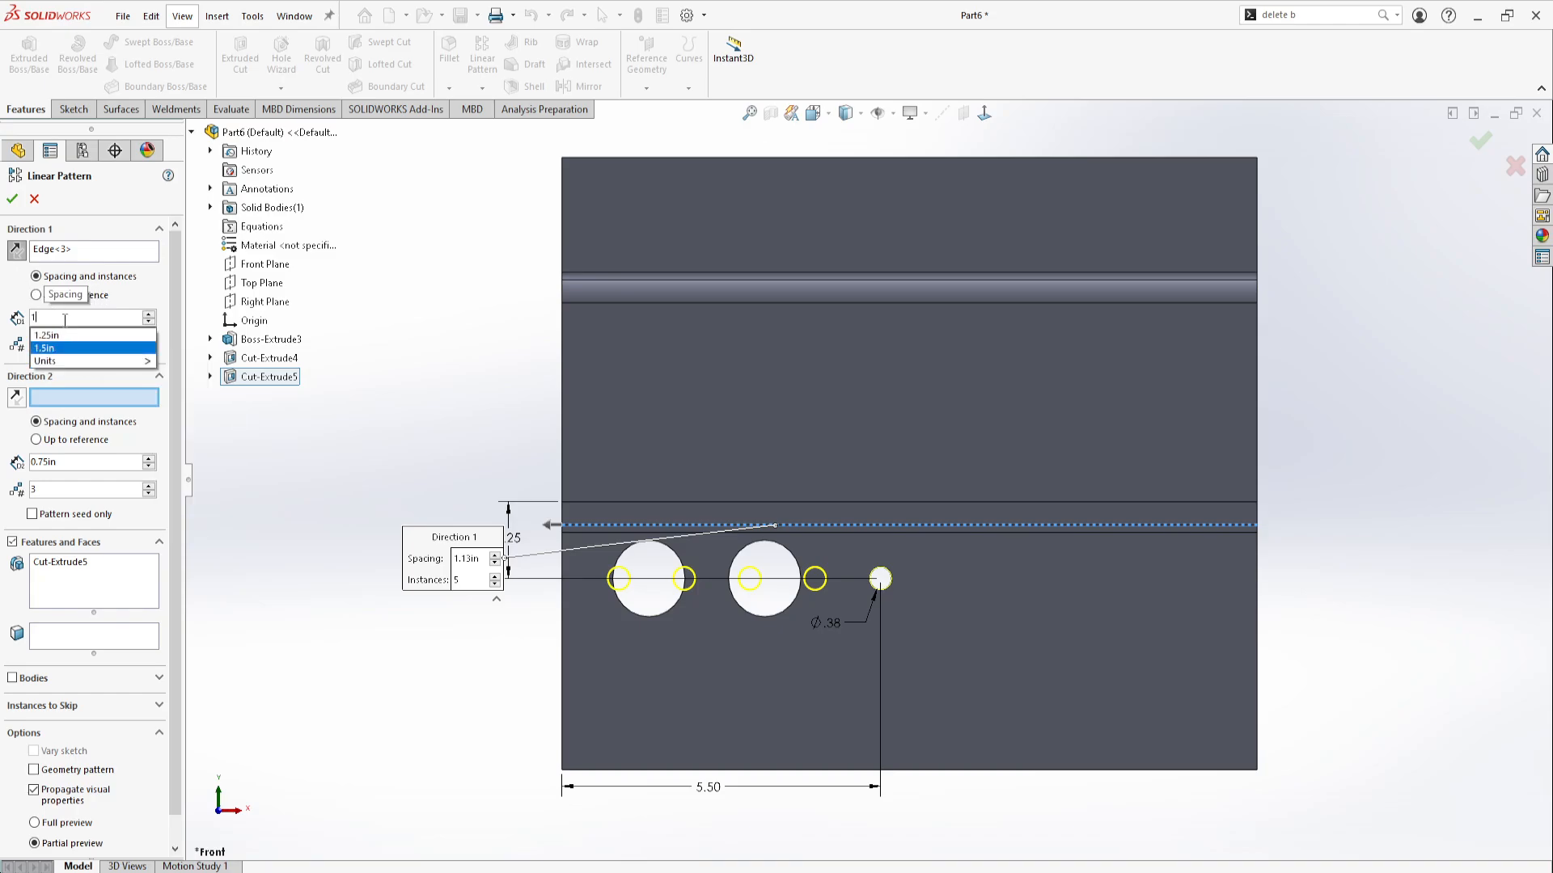
type(".125")
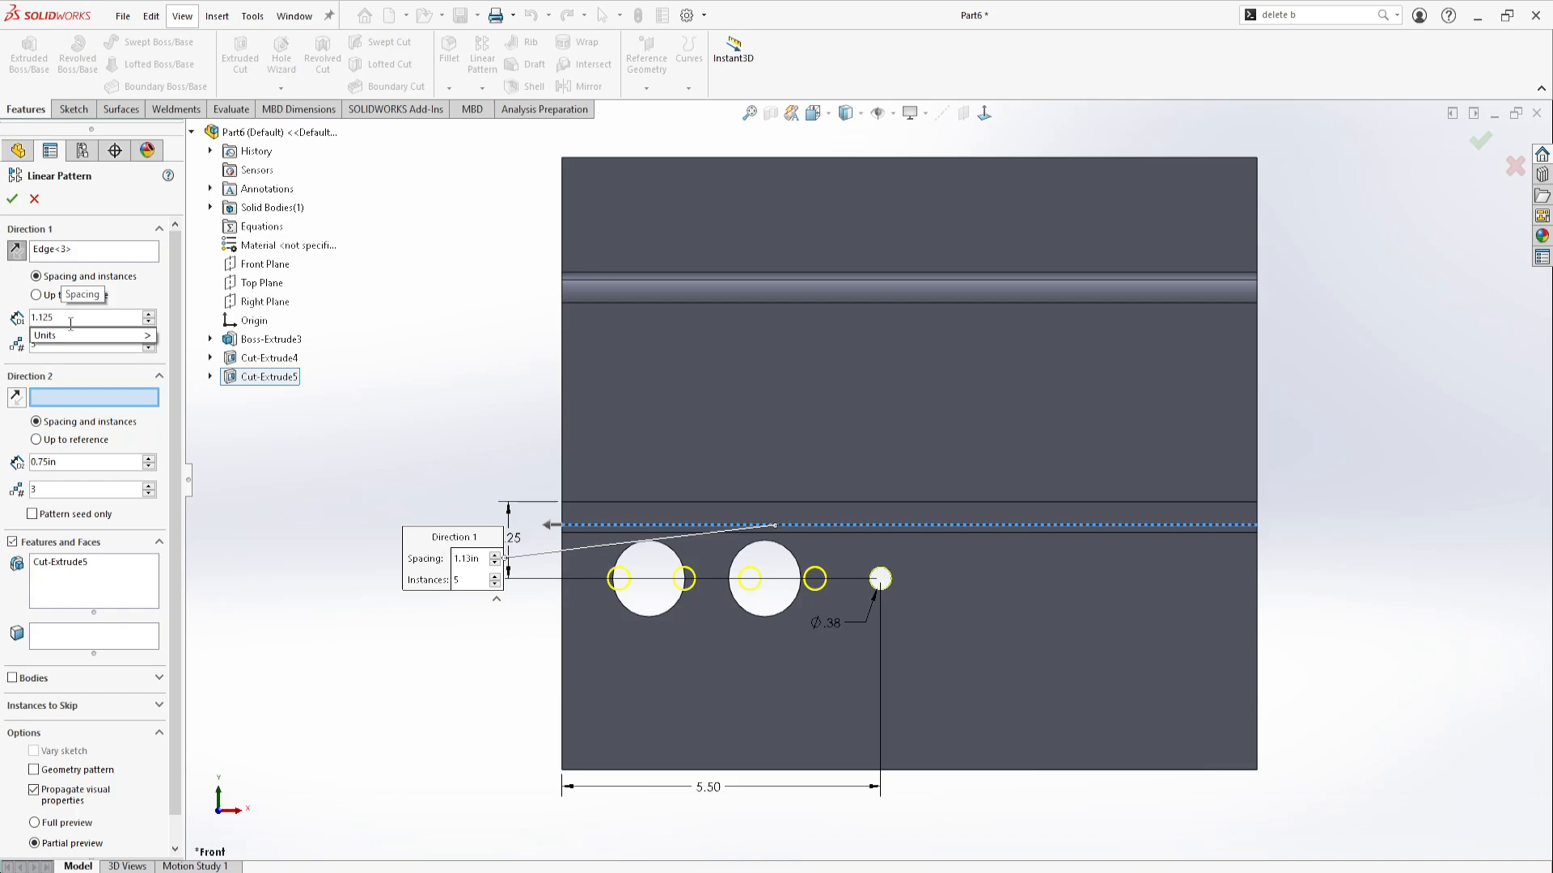
left_click(43, 344)
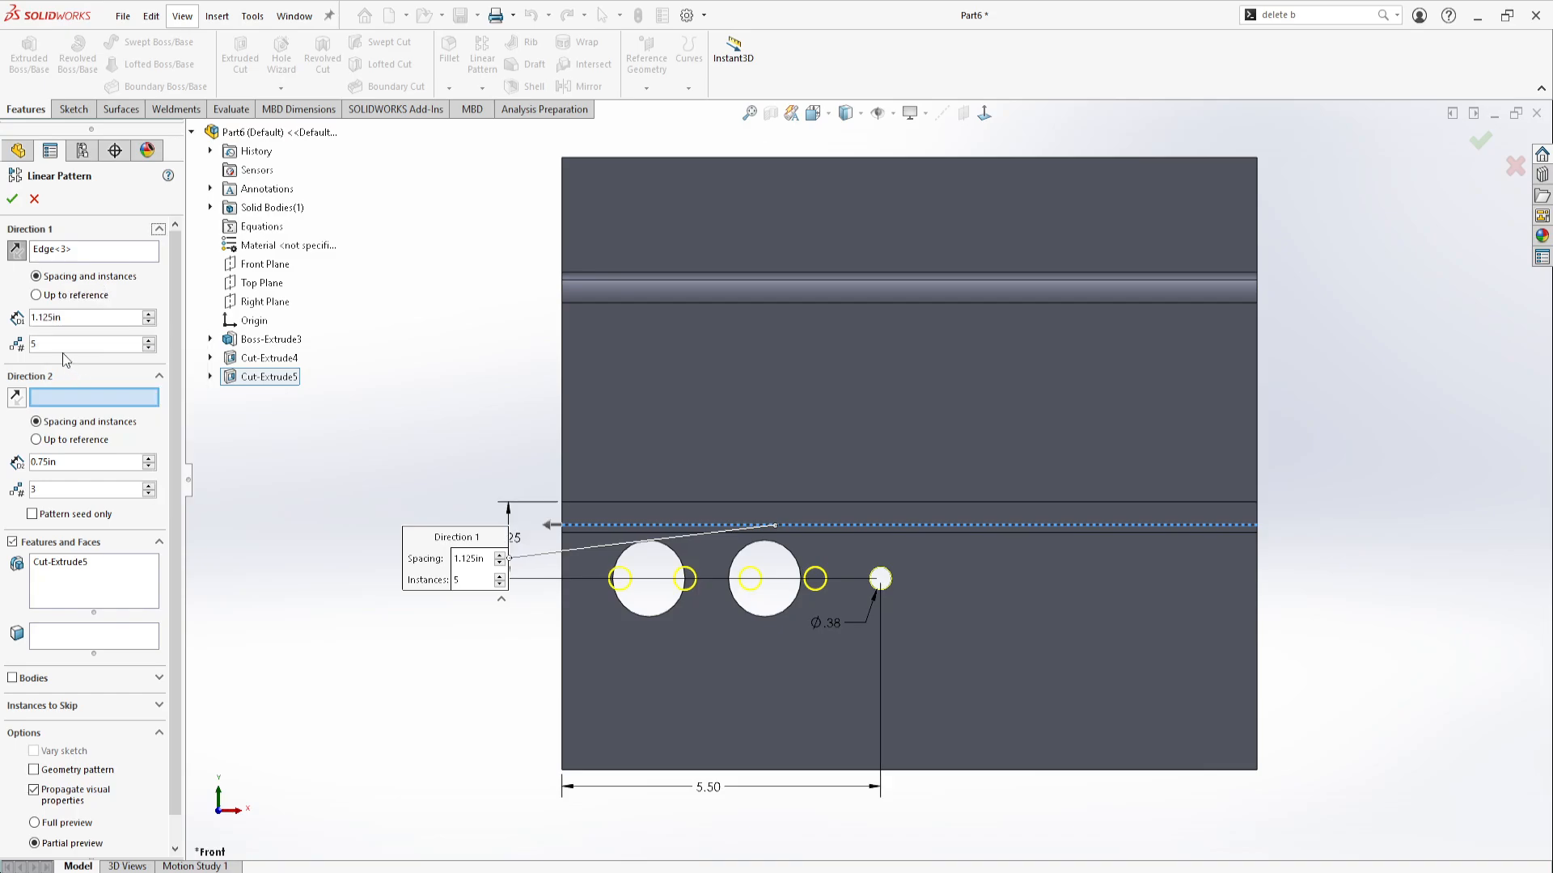
- Set Direction 1 to 5 instances running away from the large holes
left_click(149, 340)
left_click(150, 348)
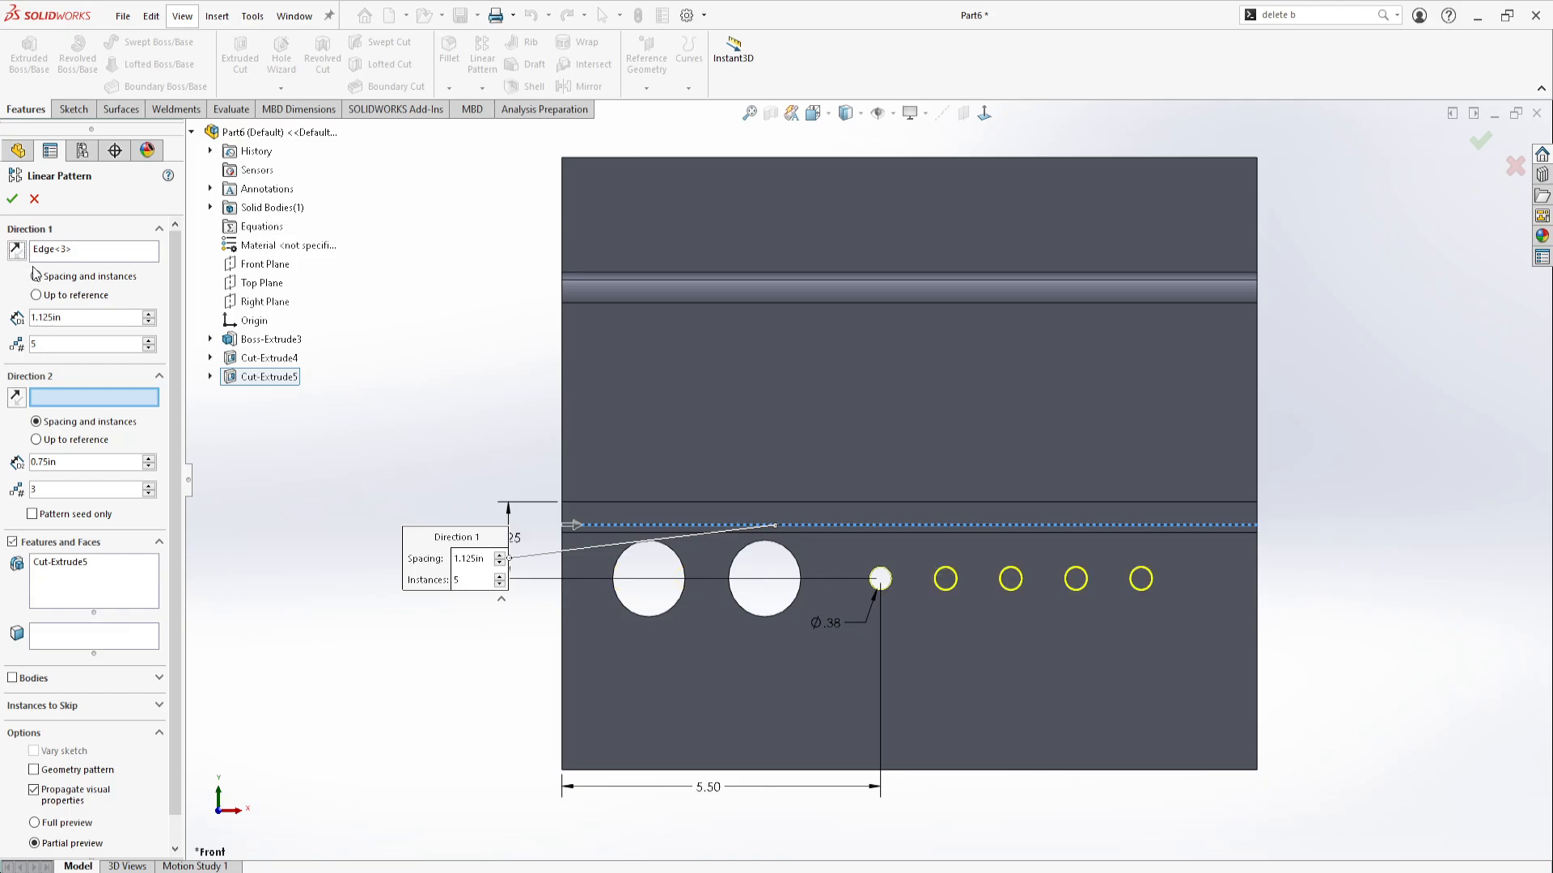
left_click(150, 341)
left_click(149, 348)
left_click(150, 348)
left_click(150, 348)
left_click(149, 348)
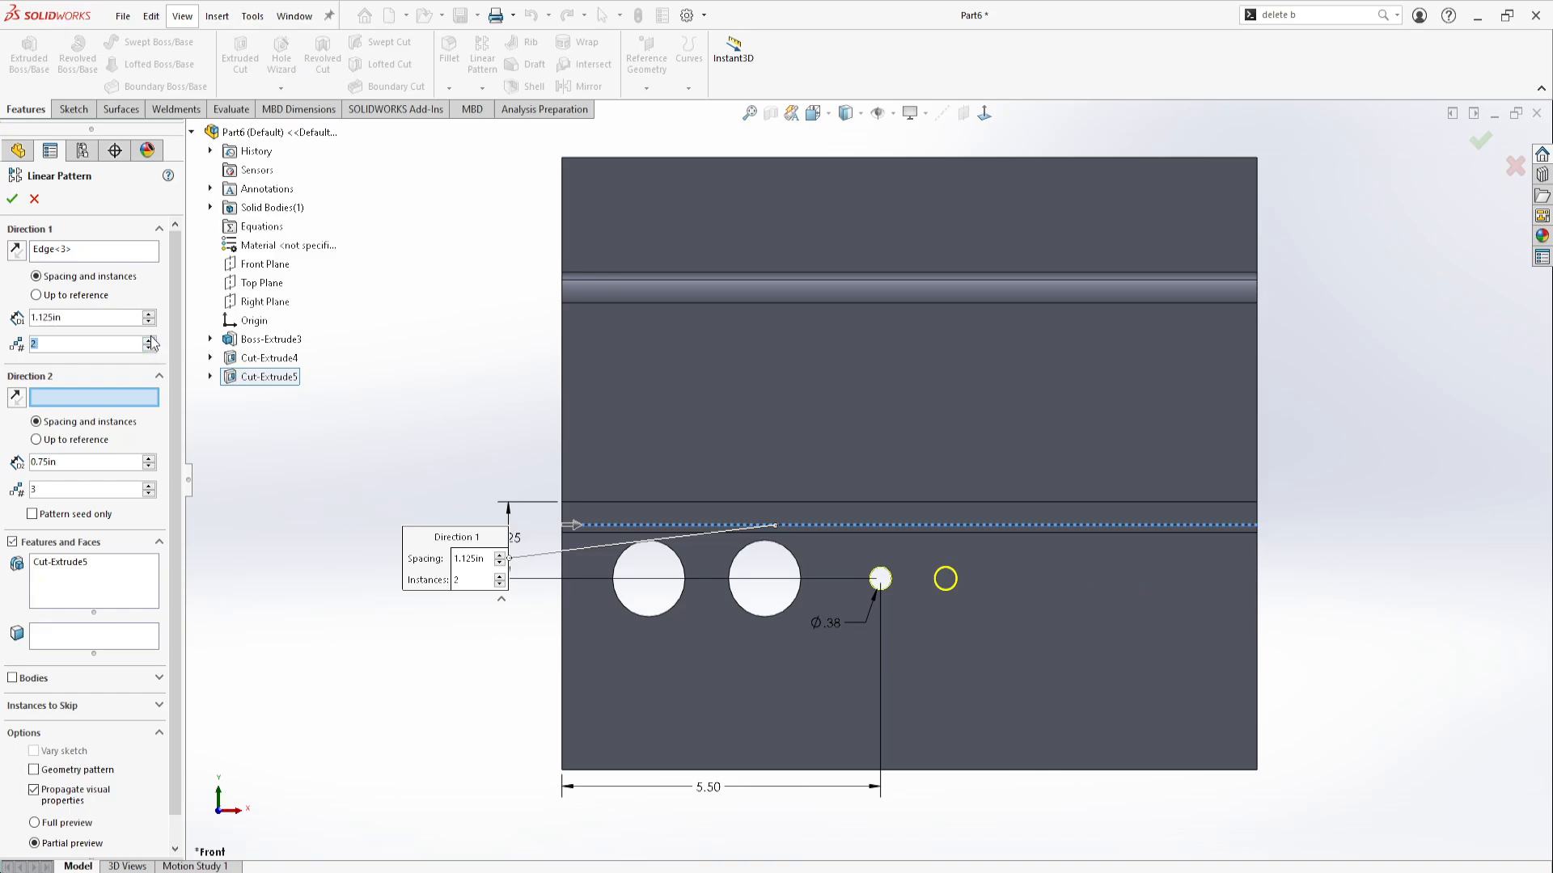
left_click(150, 341)
left_click(150, 341)
left_click(150, 342)
left_click(149, 342)
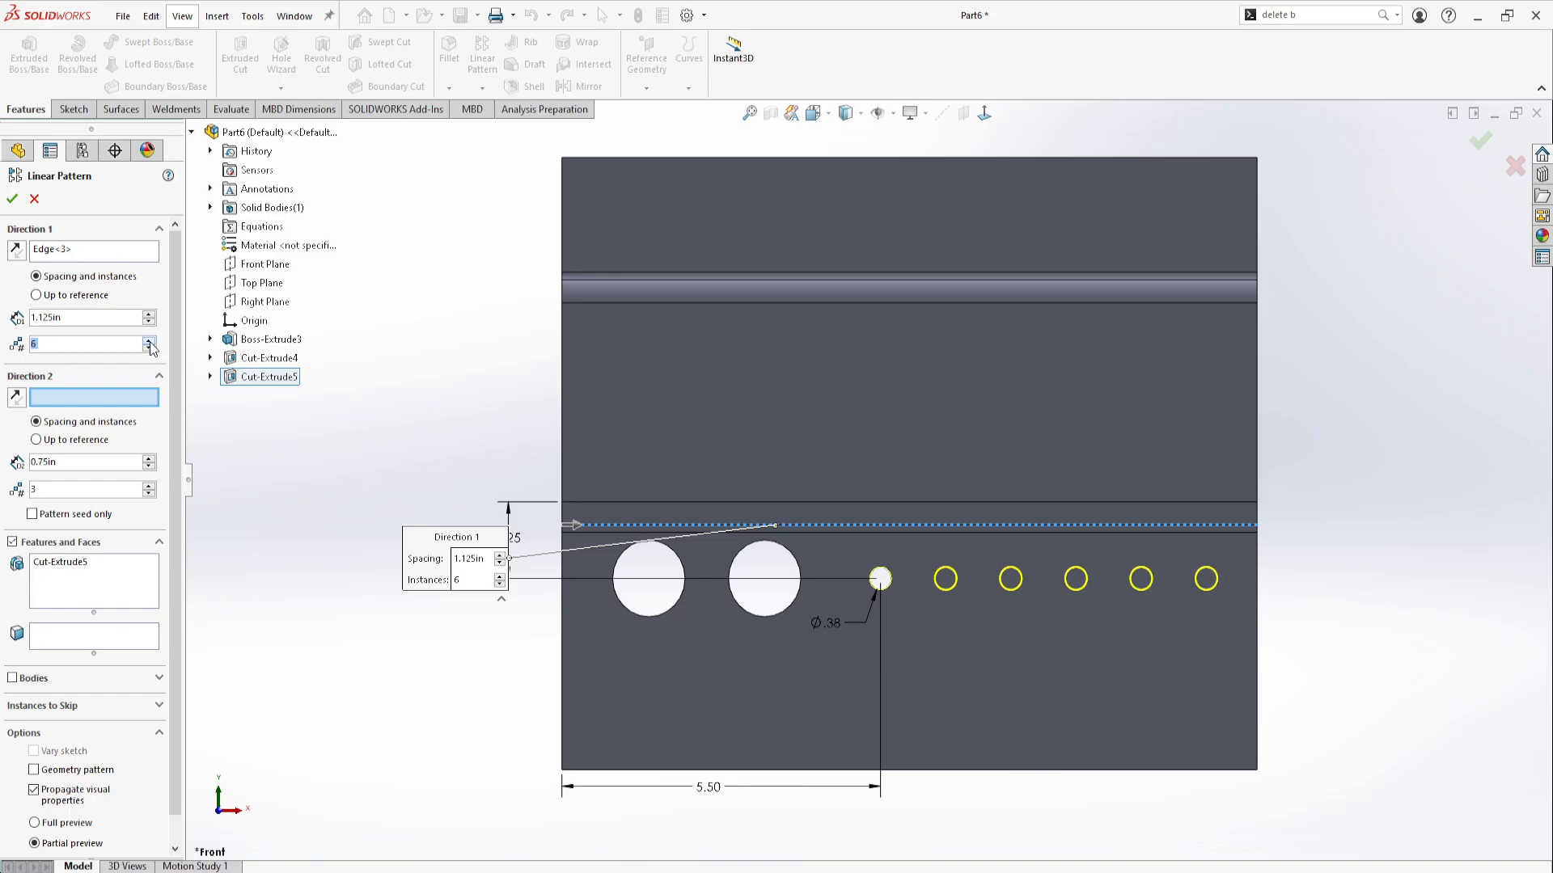
left_click(151, 348)
left_click(64, 347)
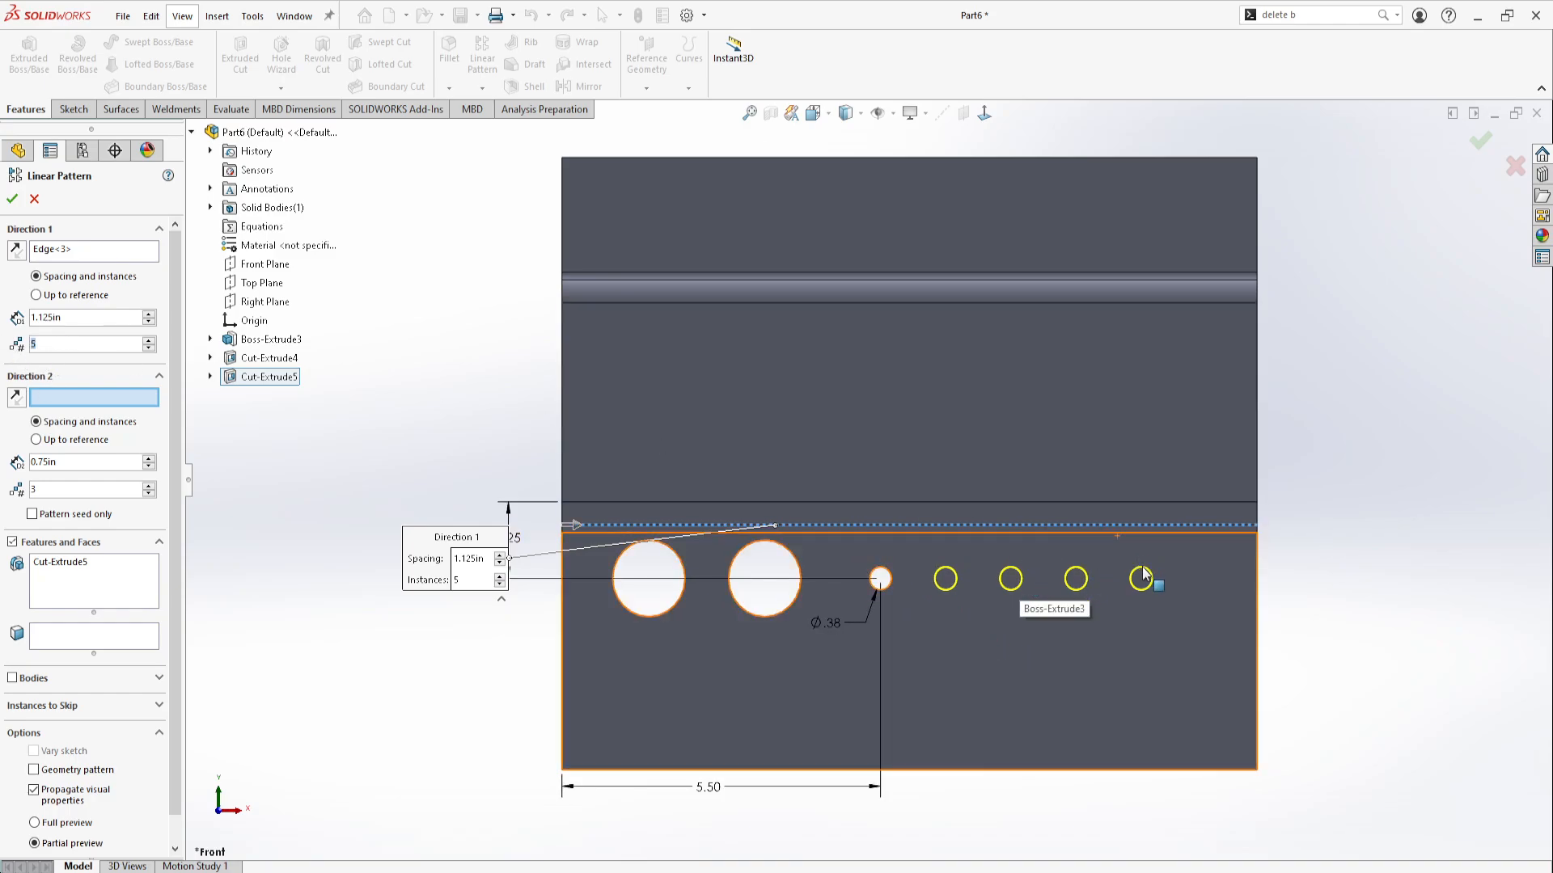
left_click(60, 345)
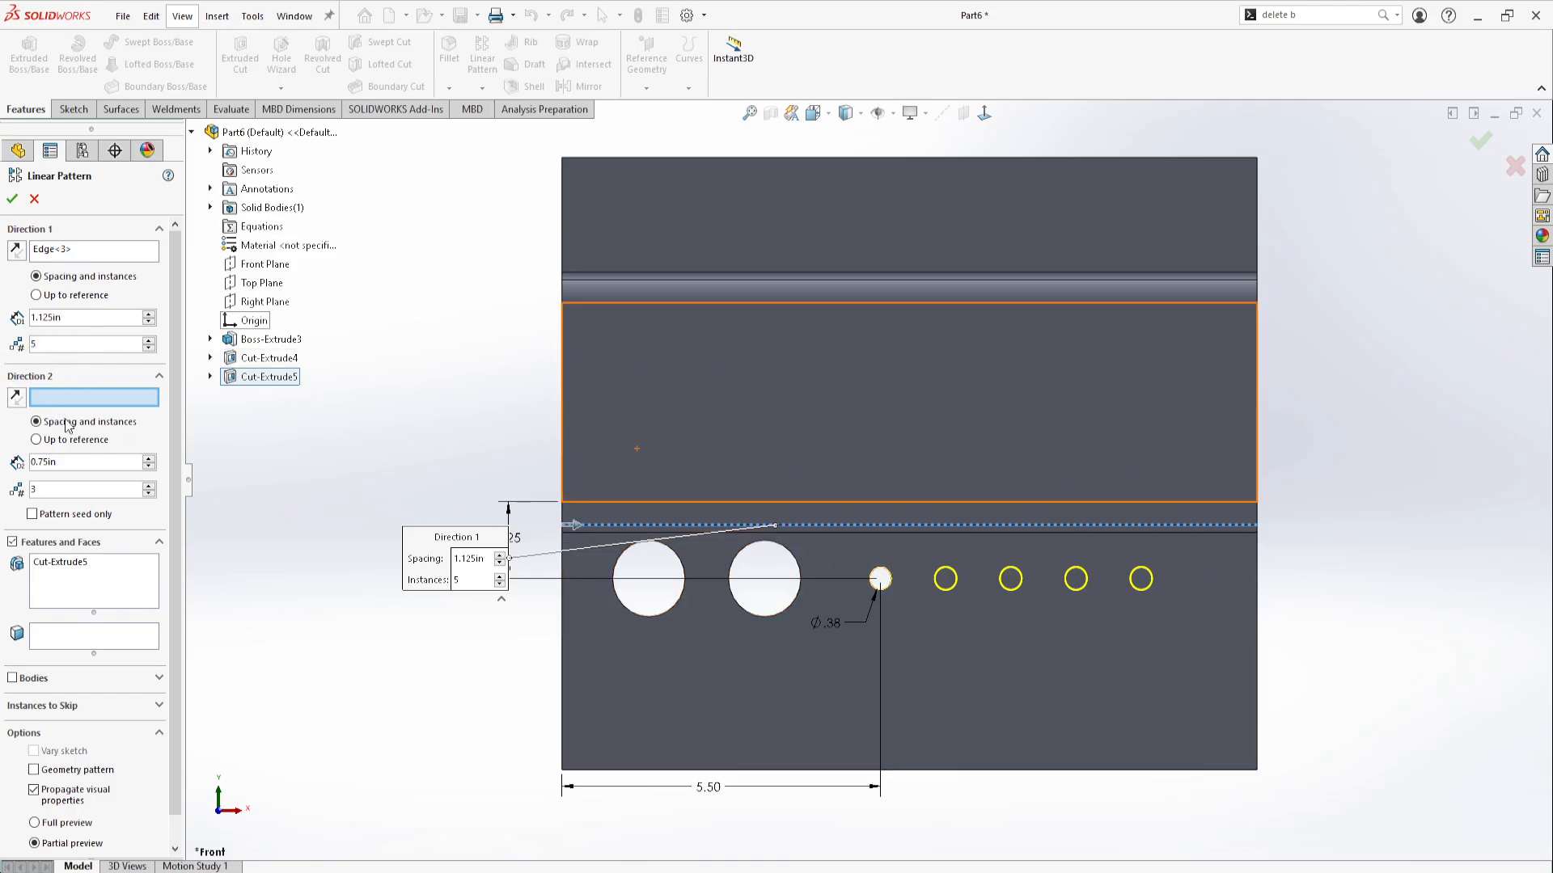
- Run Direction 2 down the flange's vertical side edge with 0.75 in spacing and 3 instances, and create the pattern
left_click(1258, 642)
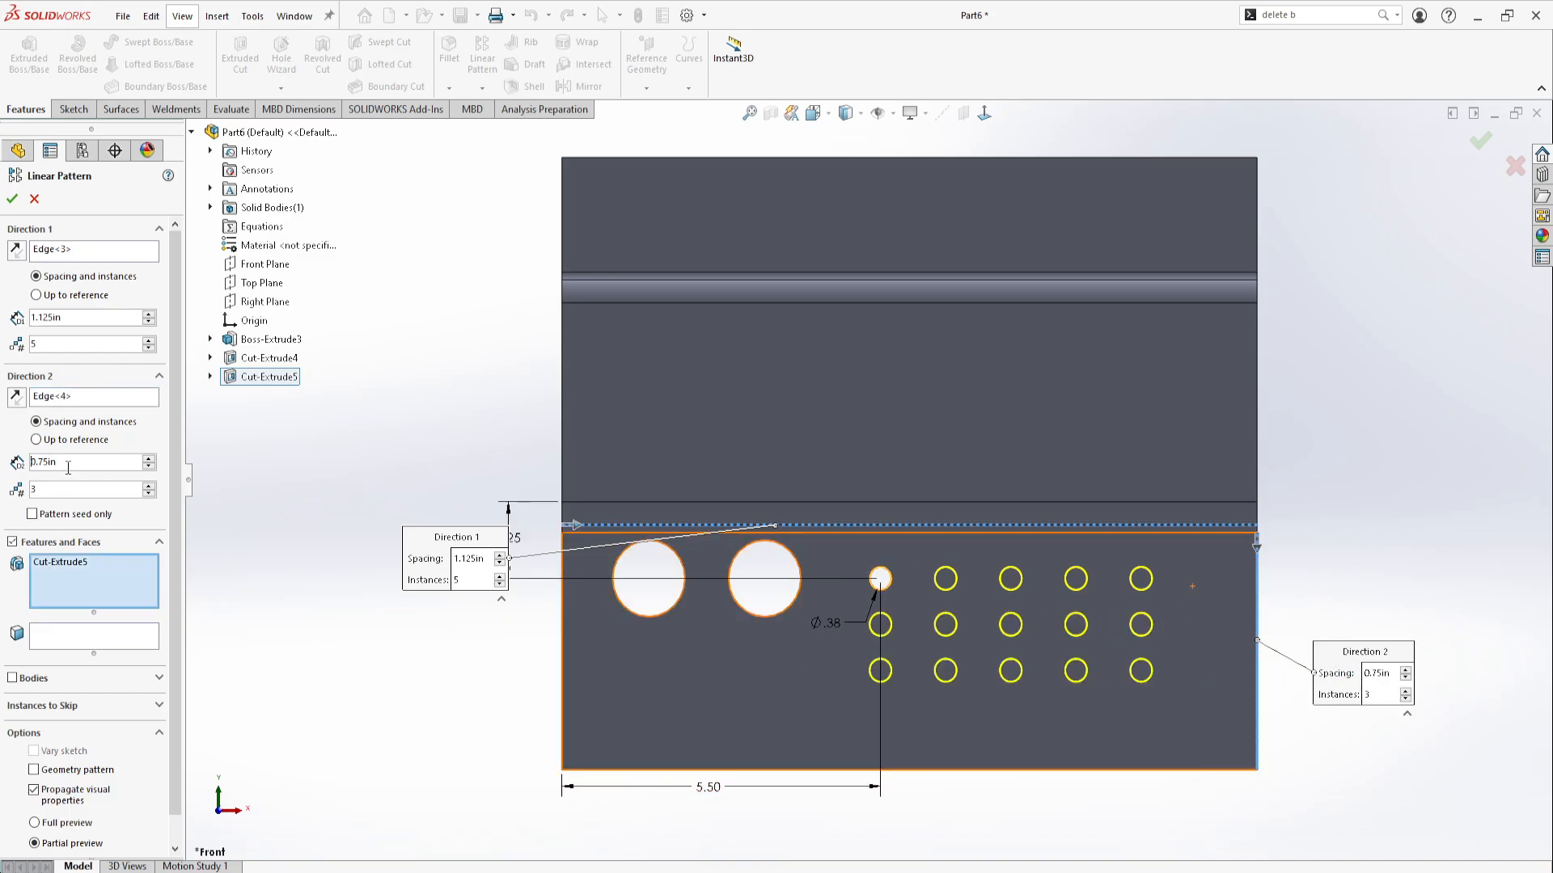
left_click_drag(68, 467, 3, 467)
key("alt+Tab")
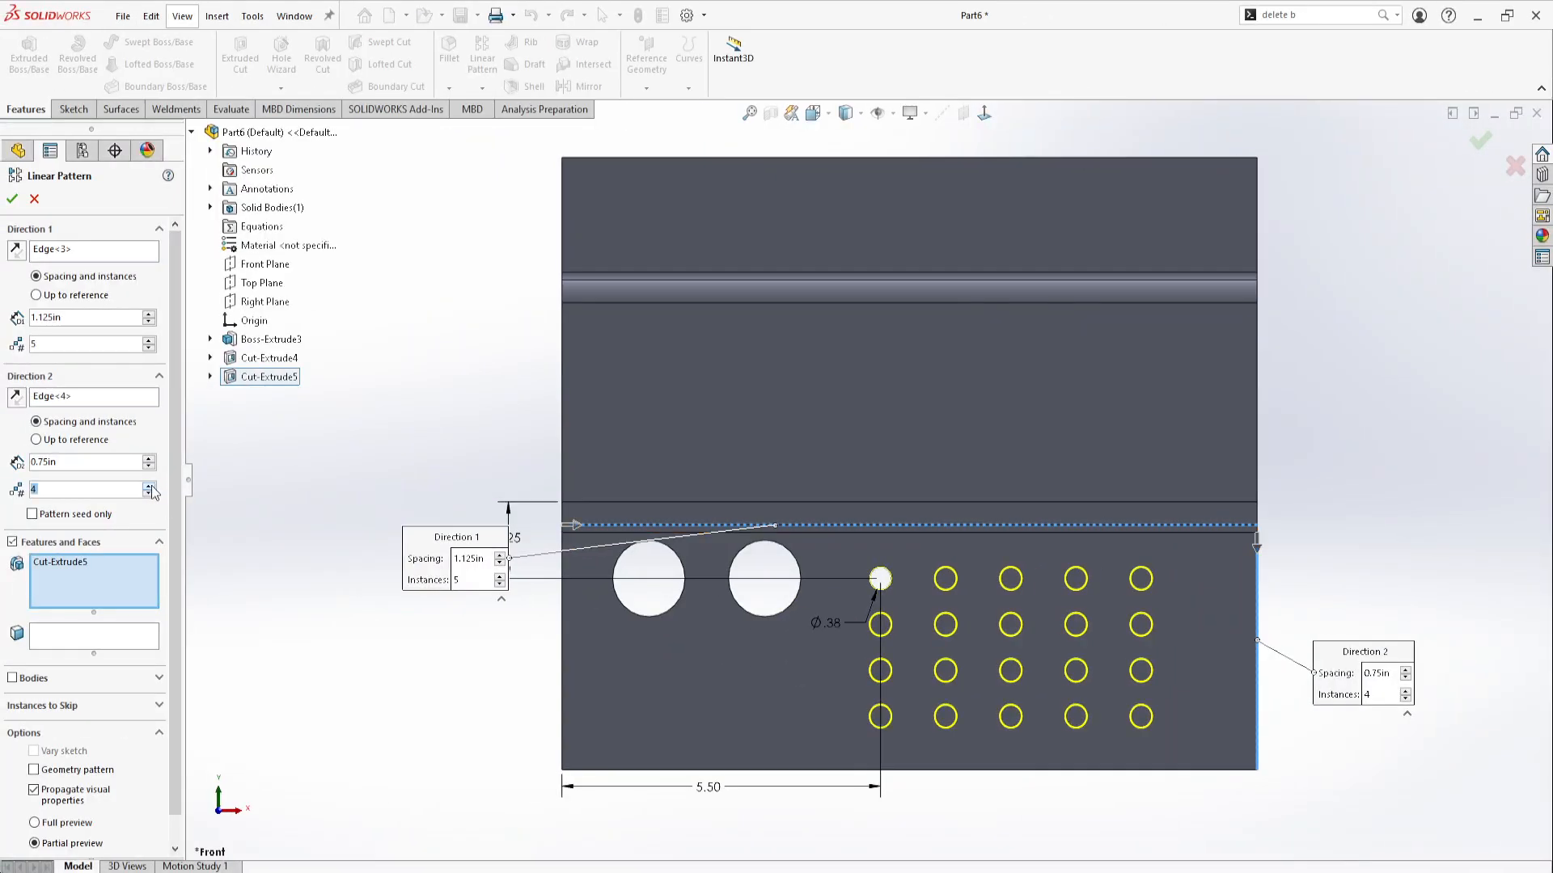
left_click(149, 493)
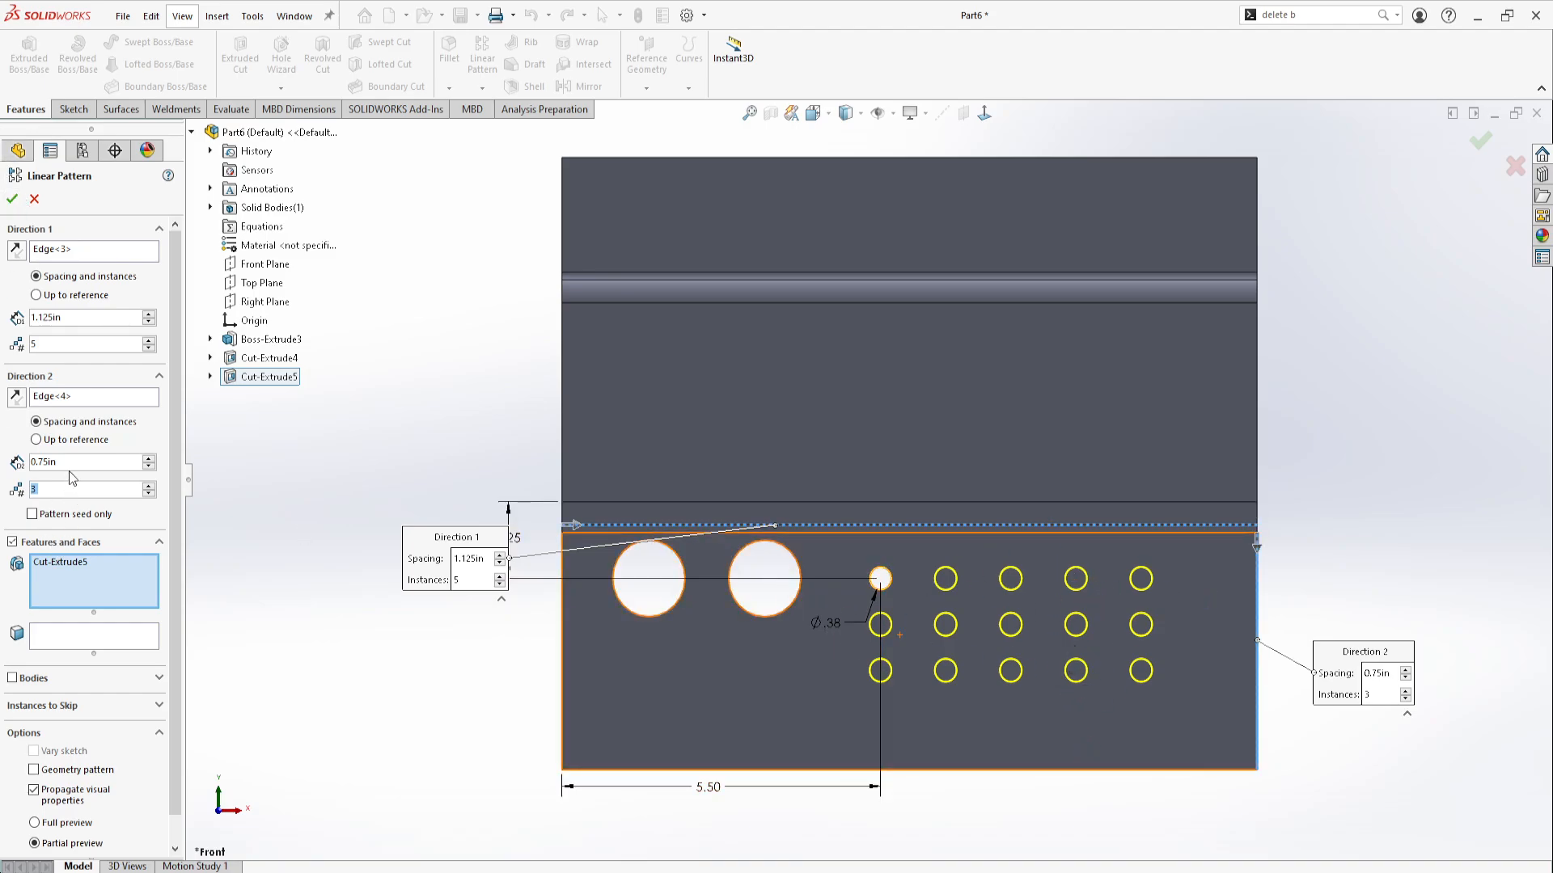
left_click(13, 198)
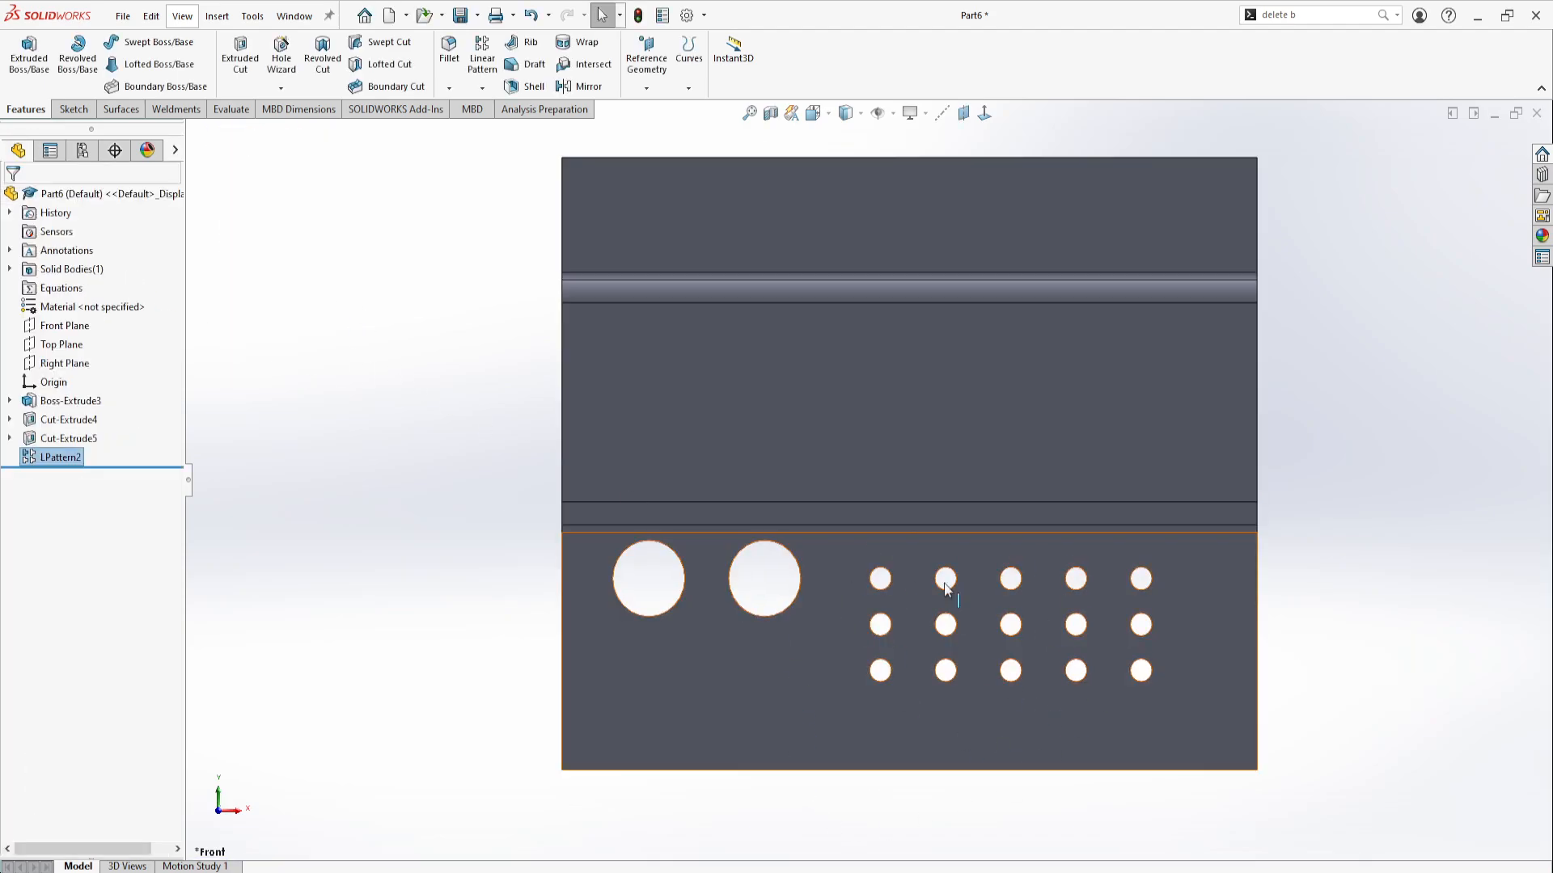
- Display the dimensions of the small hole's sketch under Cut-Extrude5
left_click(423, 468)
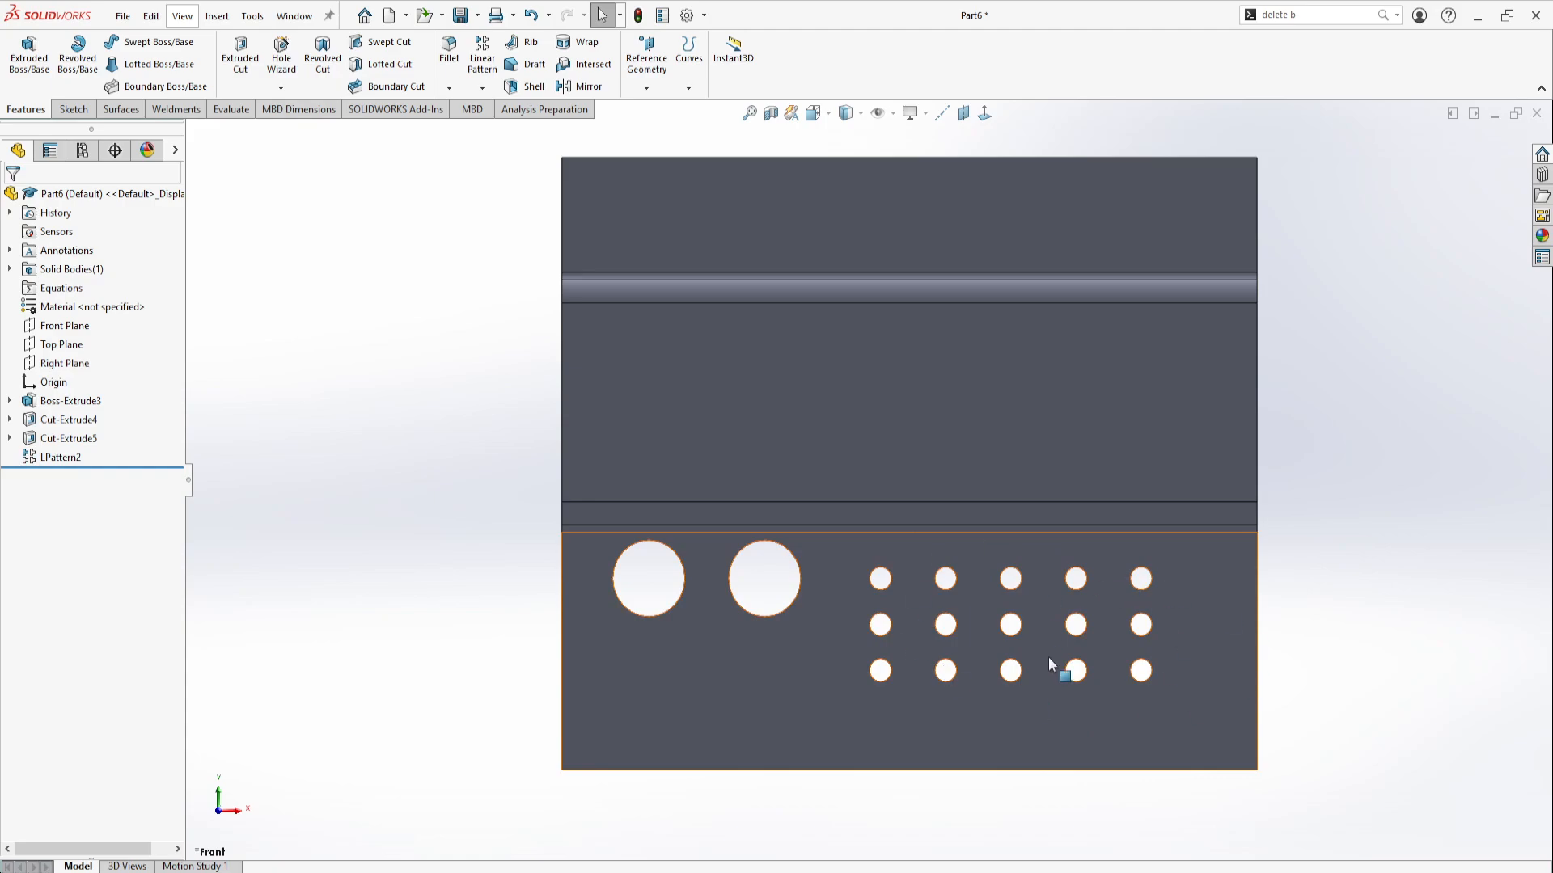
left_click(50, 438)
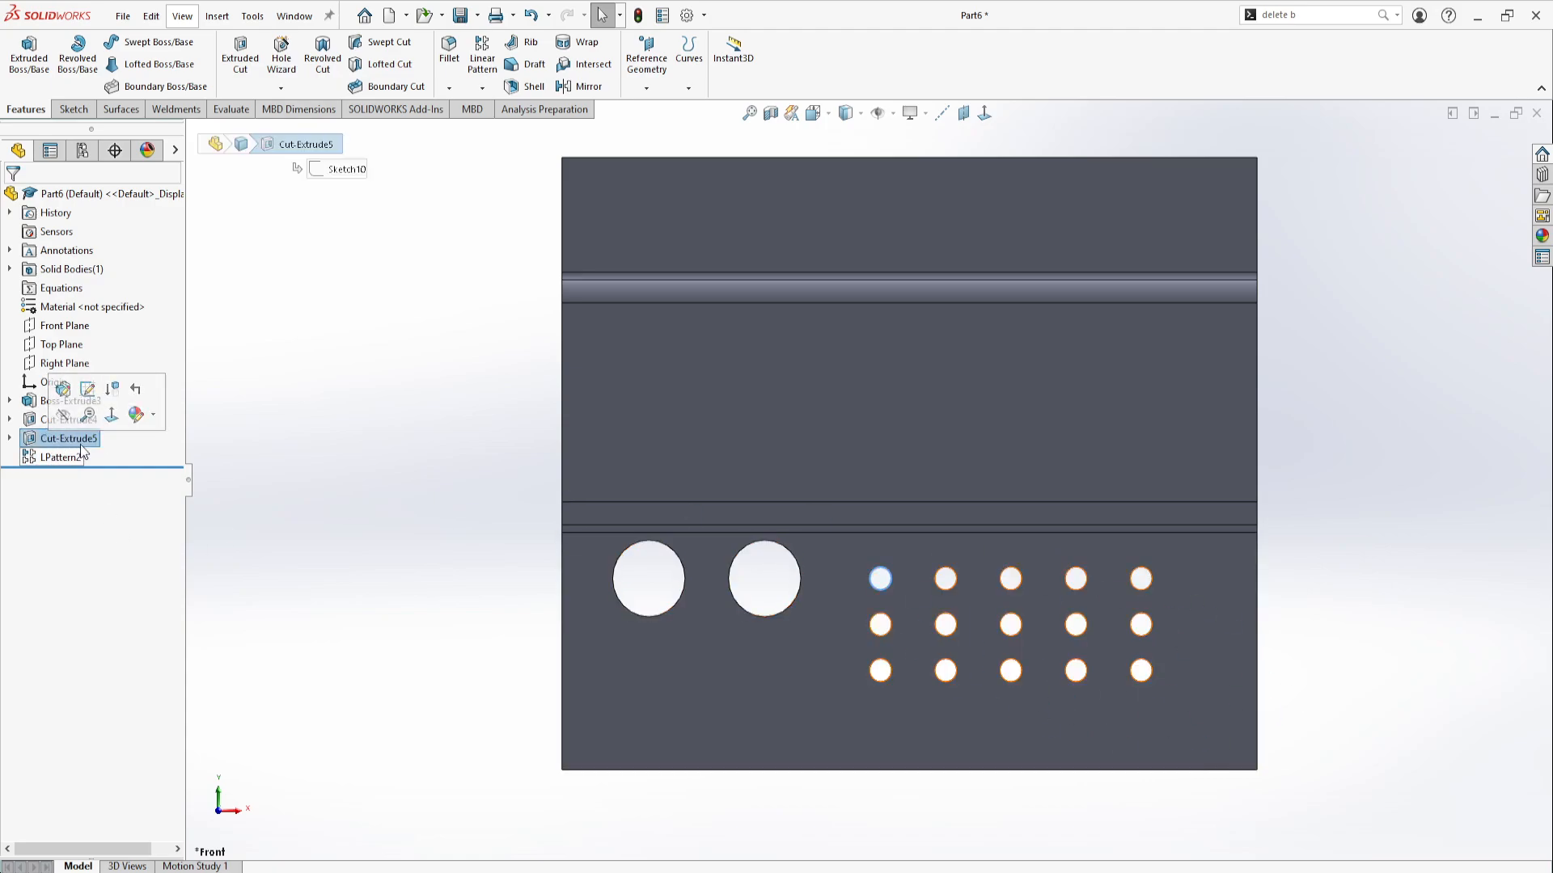
left_click(10, 439)
left_click(74, 458)
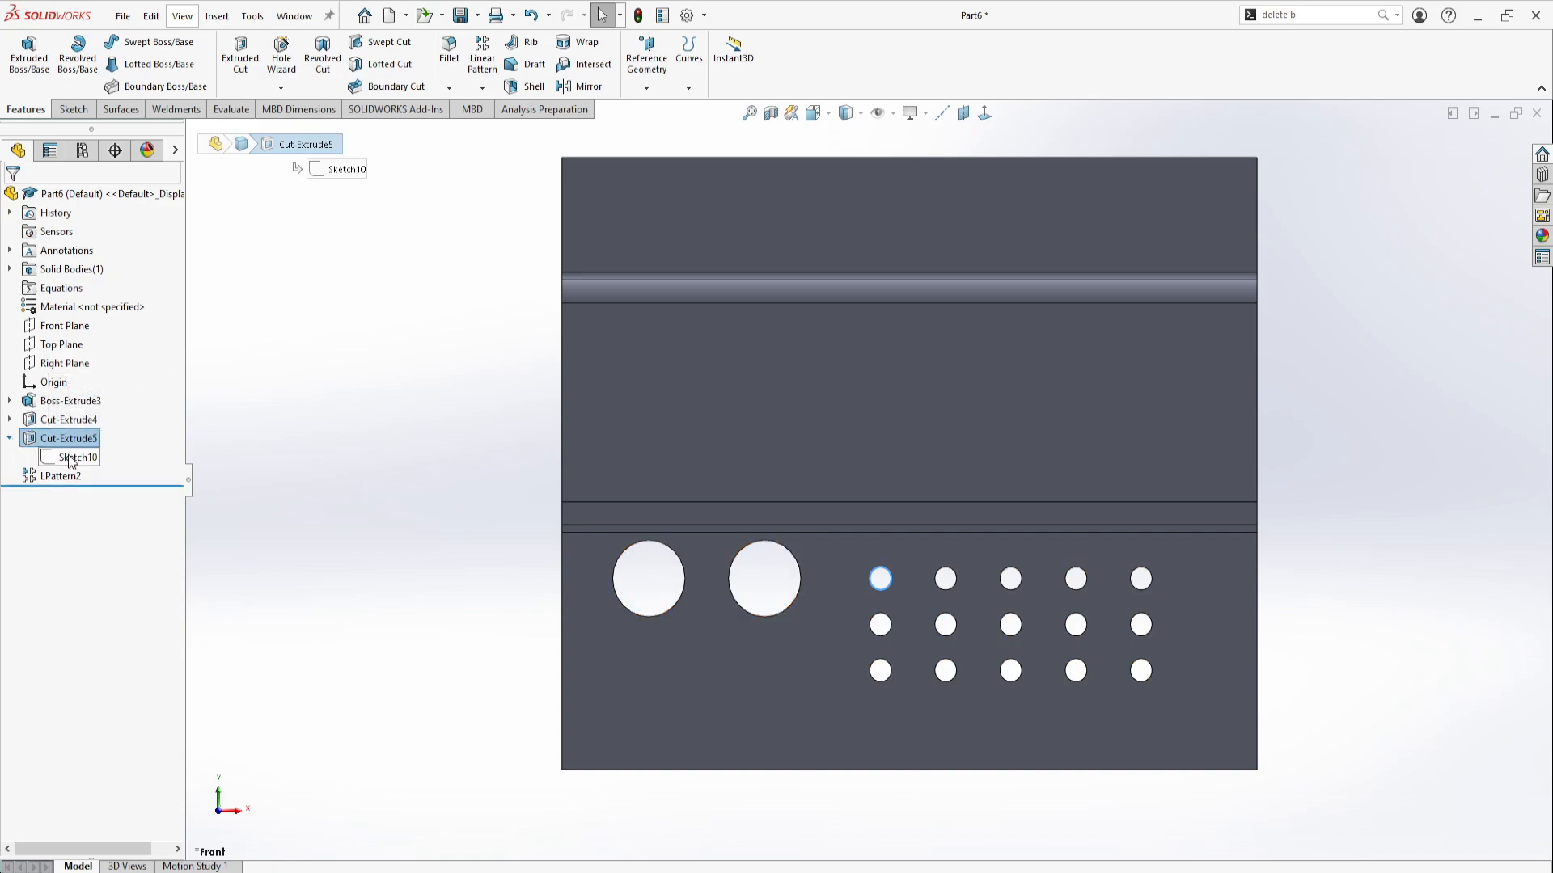
double_click(79, 457)
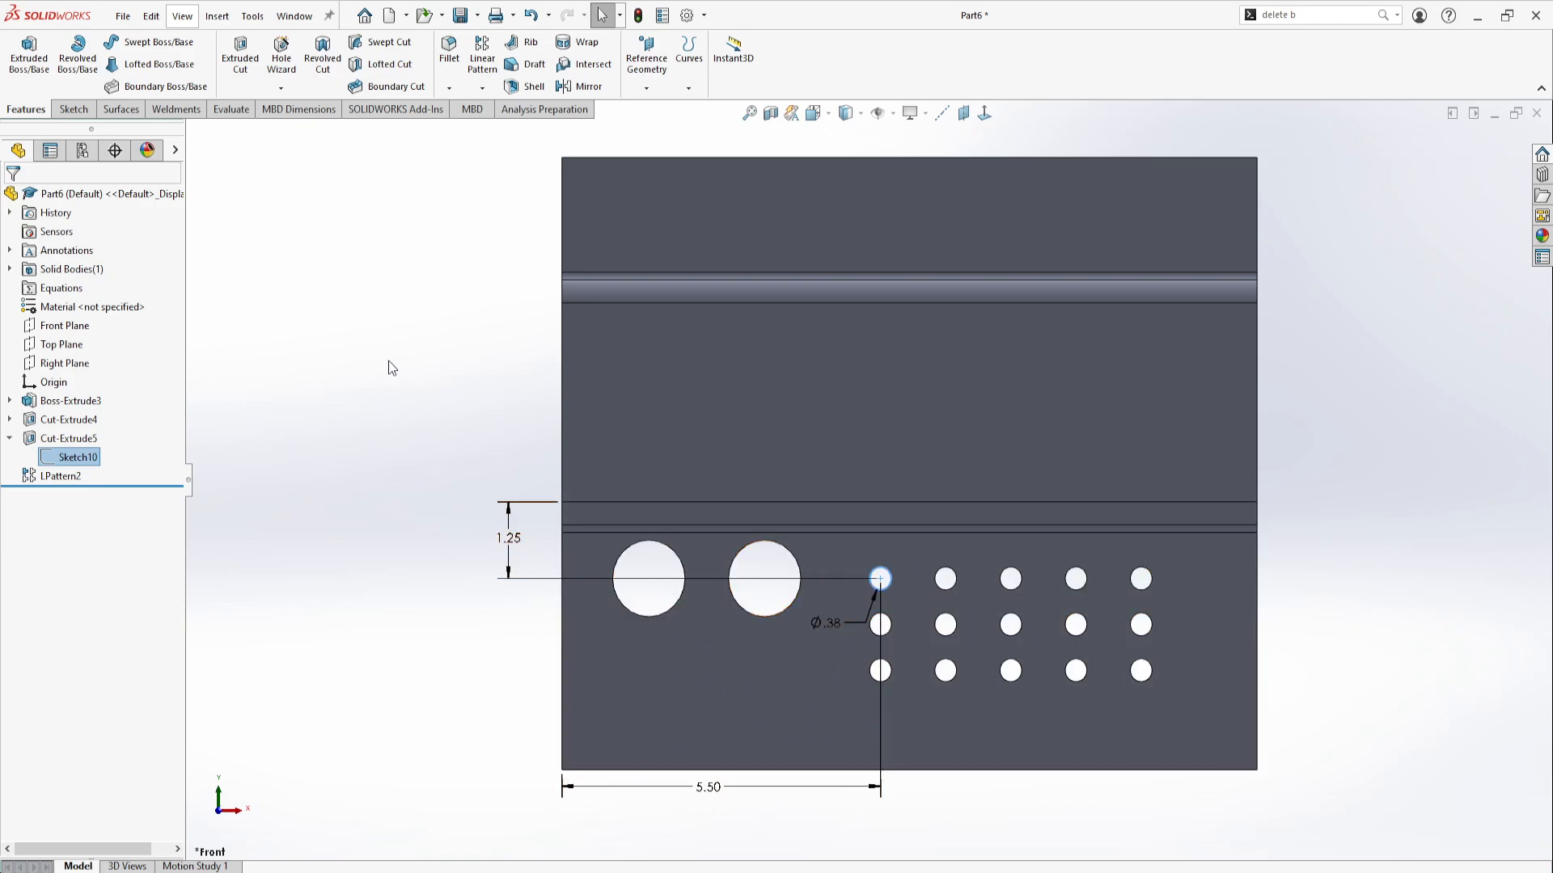
- Display the linear pattern's spacing and instance values on the model and inspect the patterned holes
left_click(65, 476)
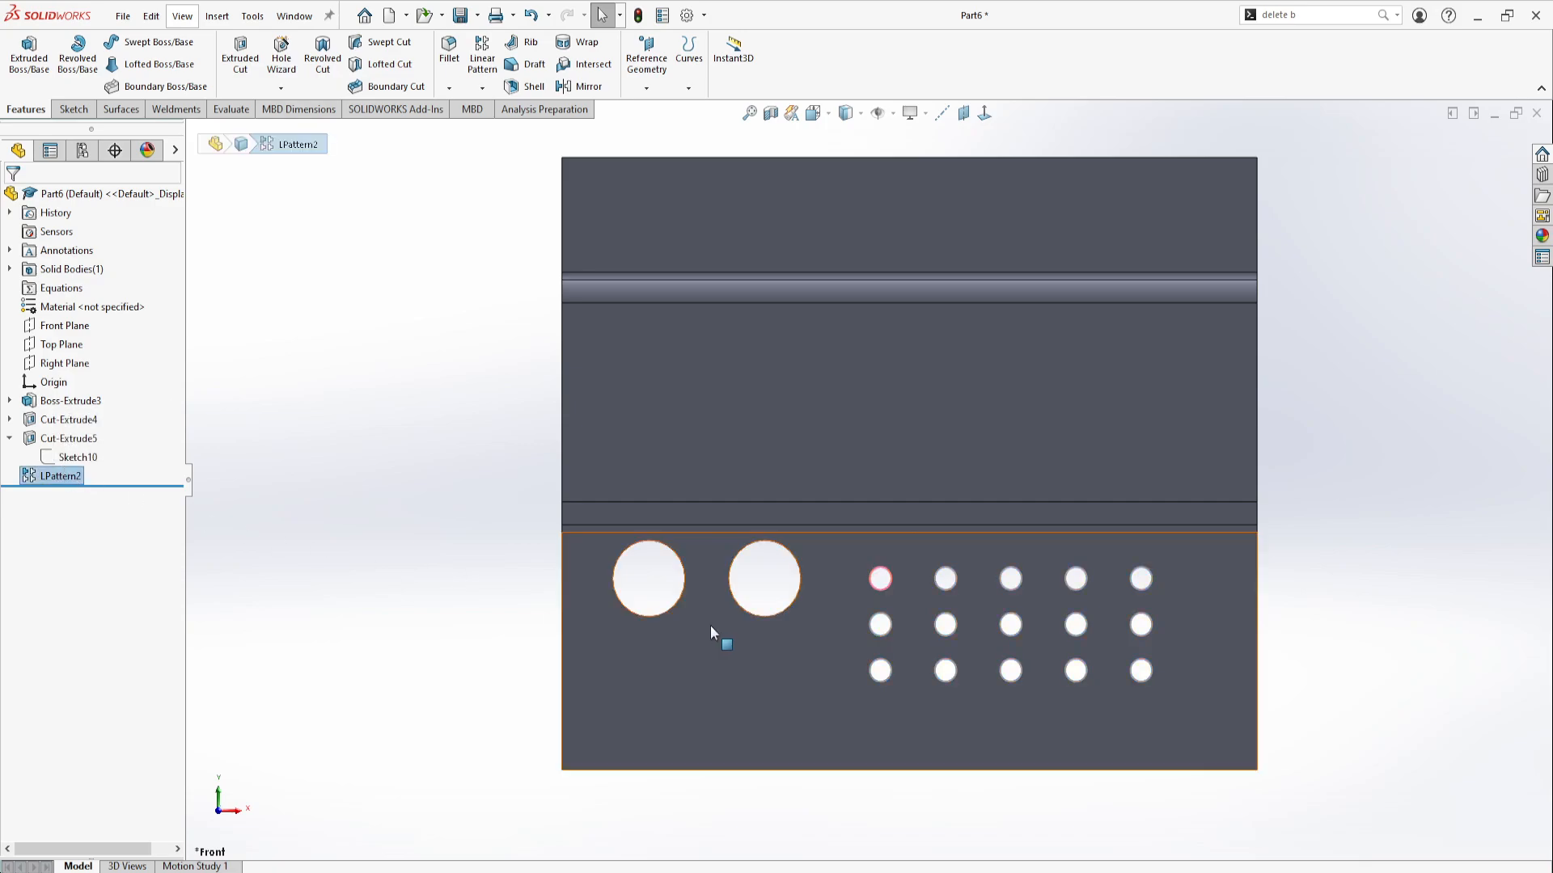
double_click(64, 478)
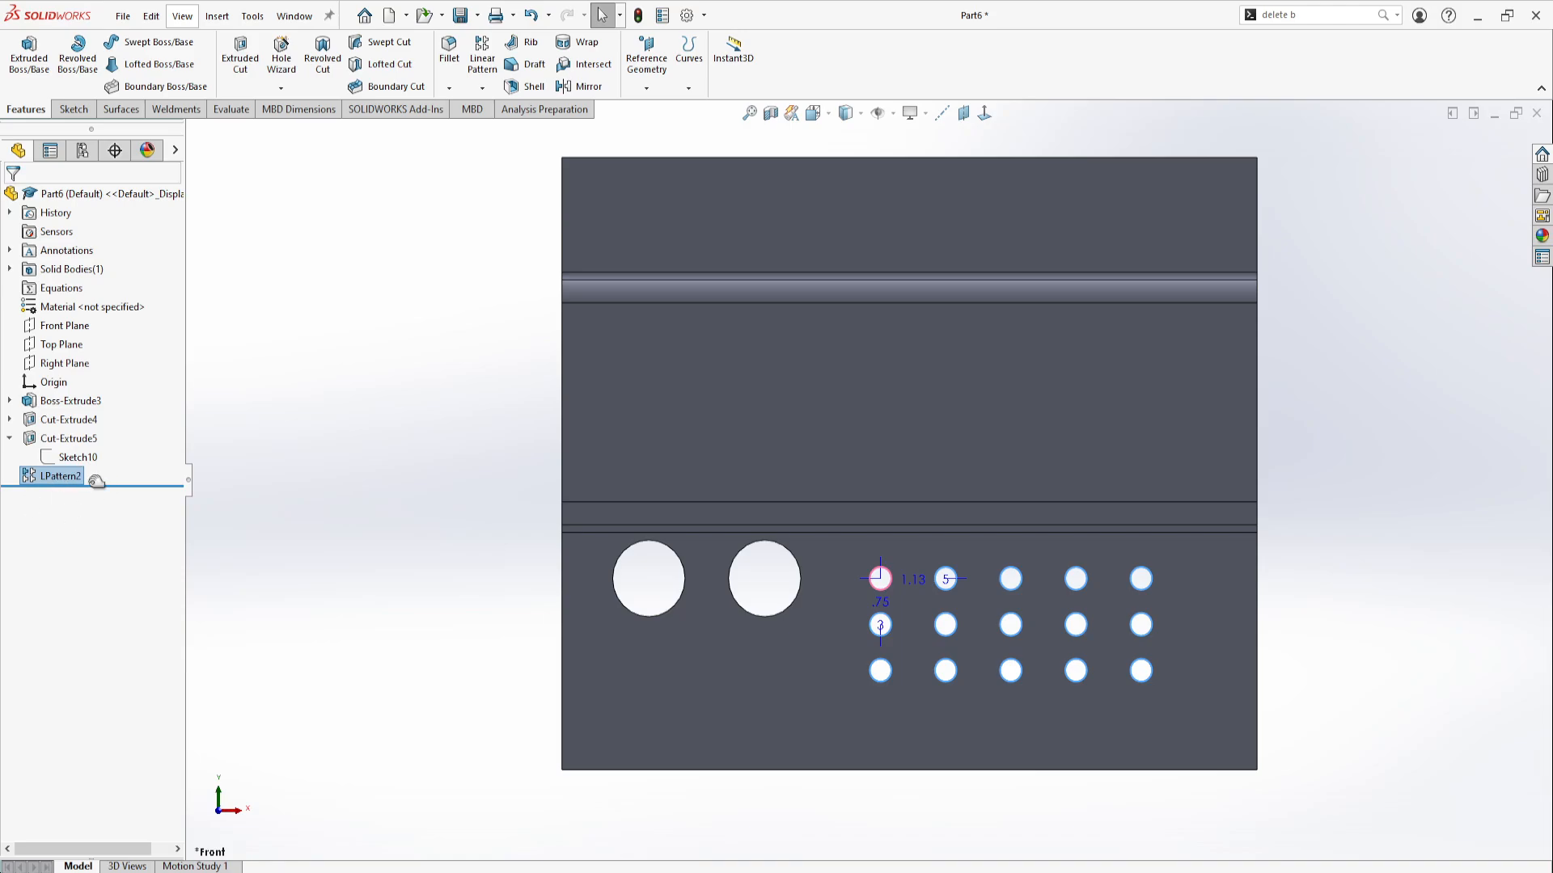
left_click(433, 474)
scroll(991, 629, "up", 3)
scroll(991, 630, "down", 5)
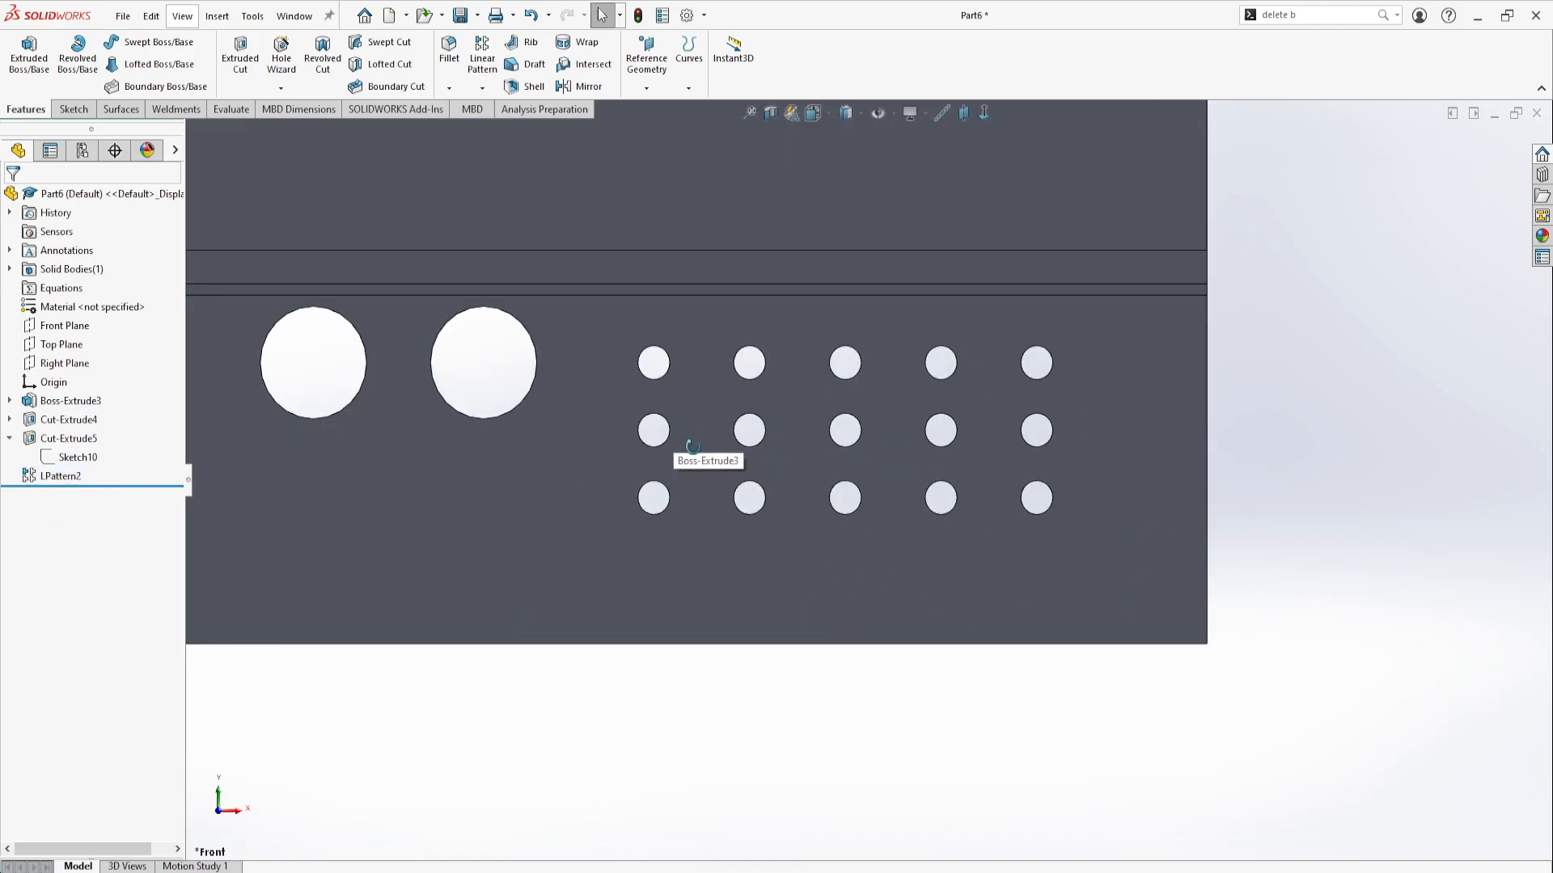
middle_click_drag(684, 444, 693, 381)
scroll(693, 380, "up", 6)
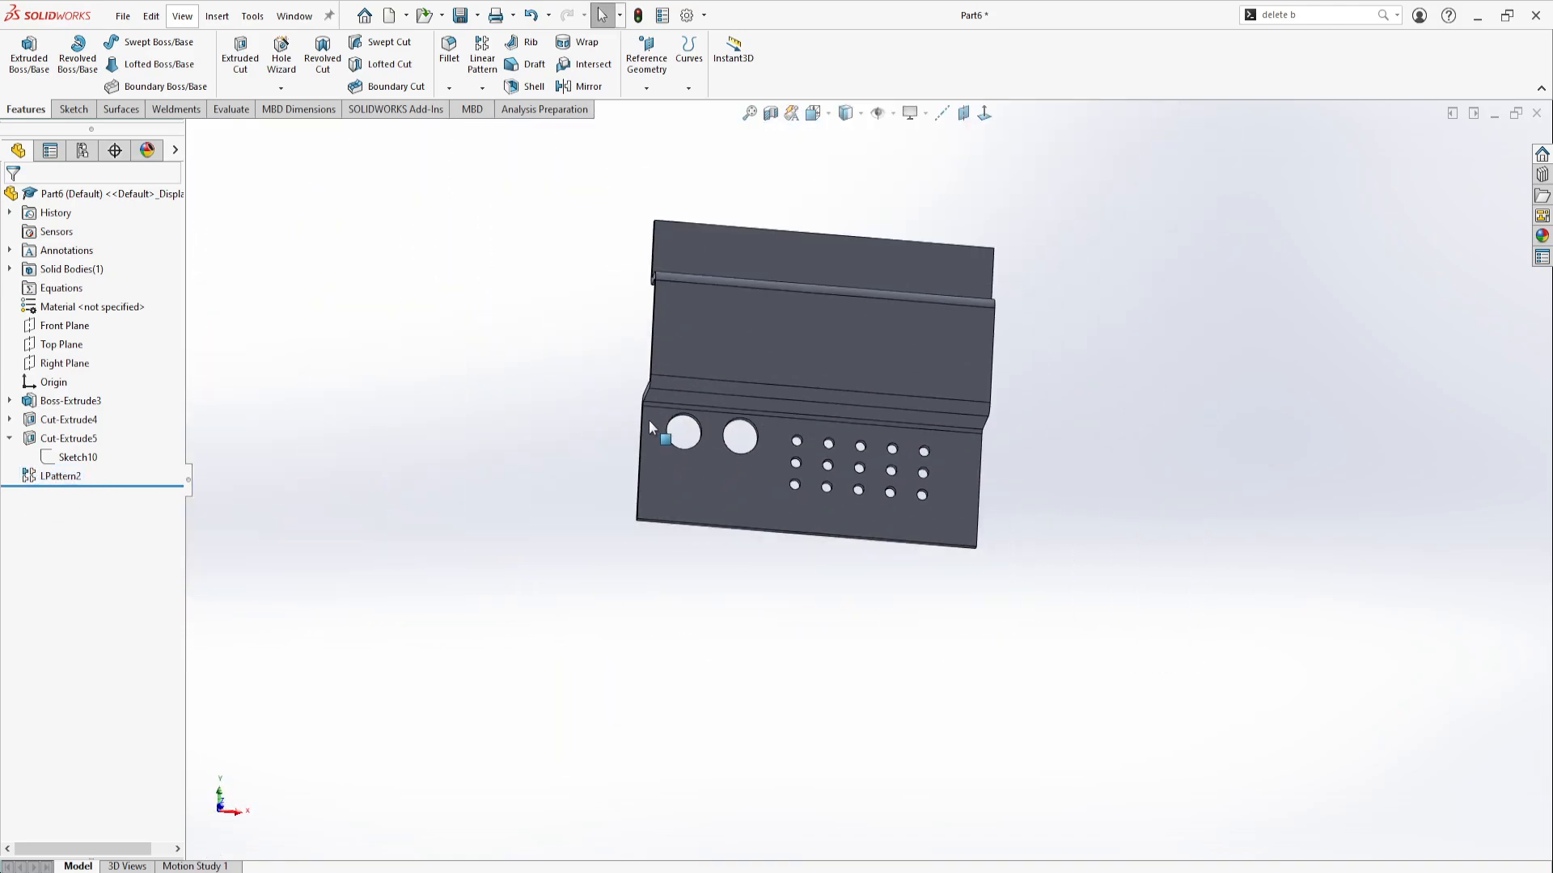